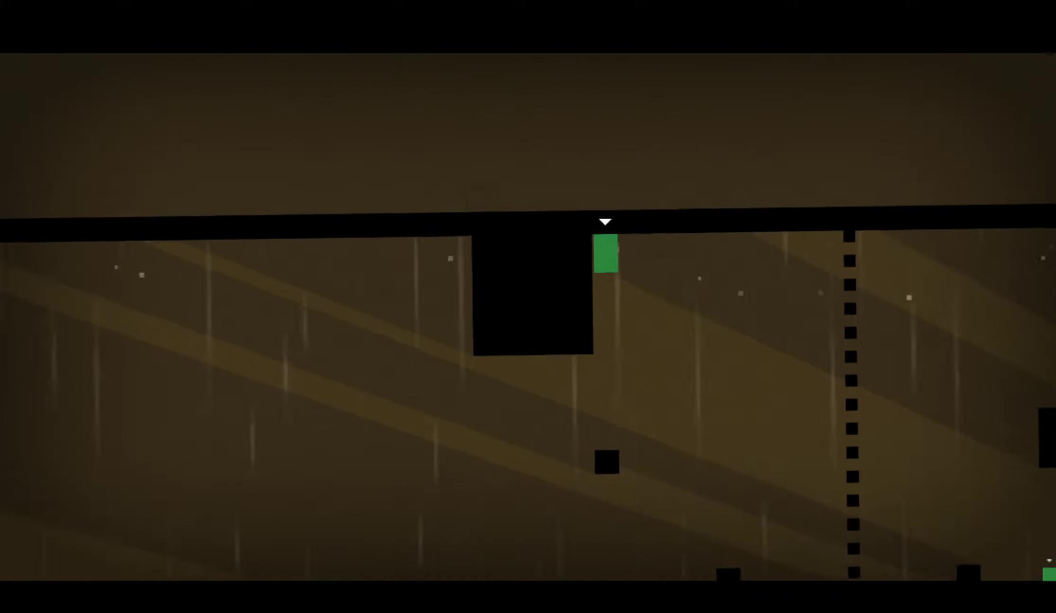
# - Drop James past the small black block and jump him up past the large block
pyautogui.press('Left')
pyautogui.press('Right')
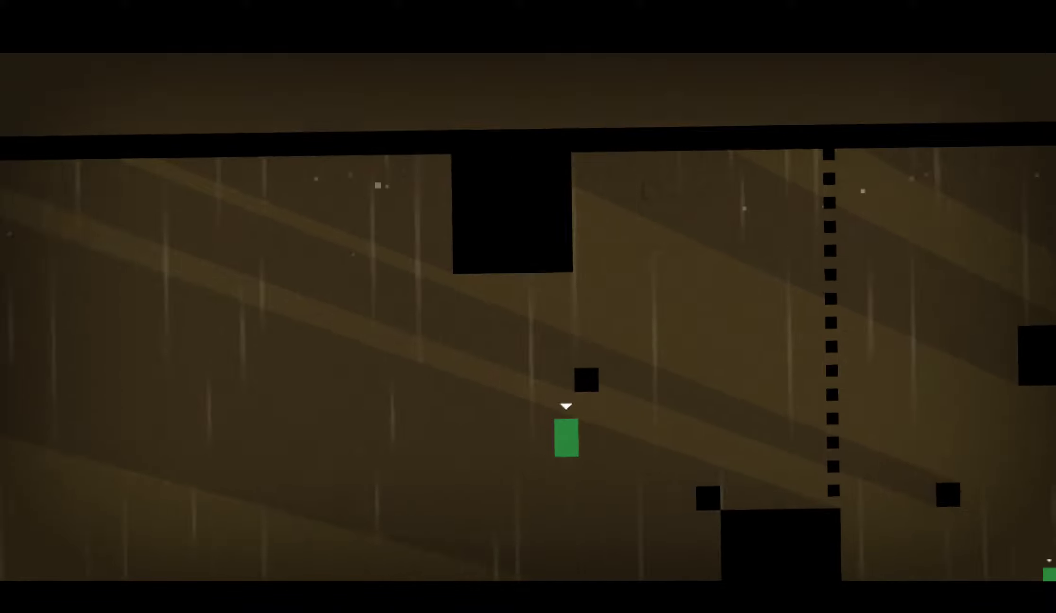
pyautogui.press('Right')
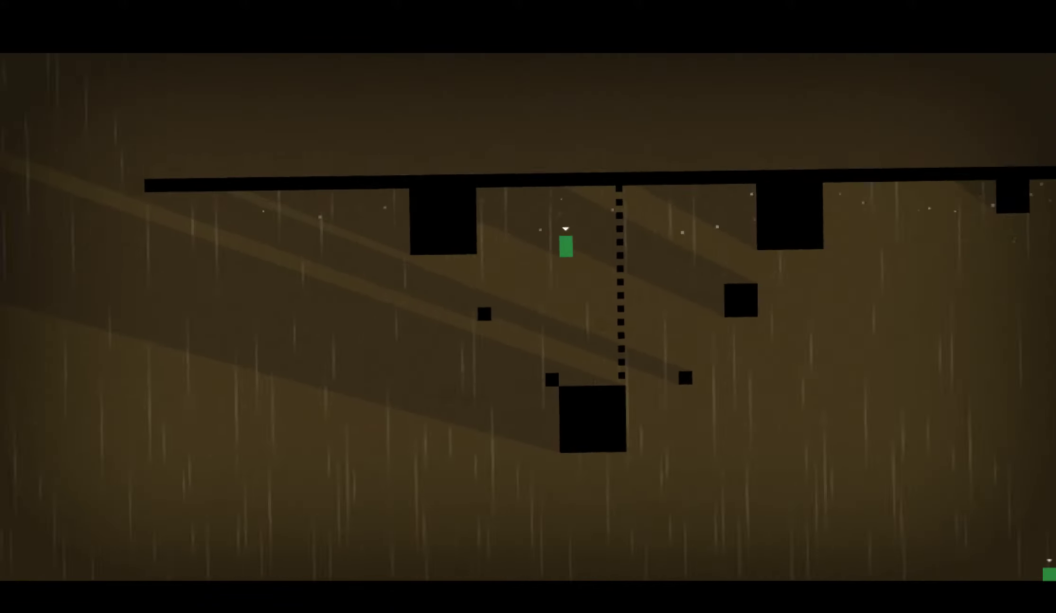
pyautogui.press('Left')
pyautogui.press('Right')
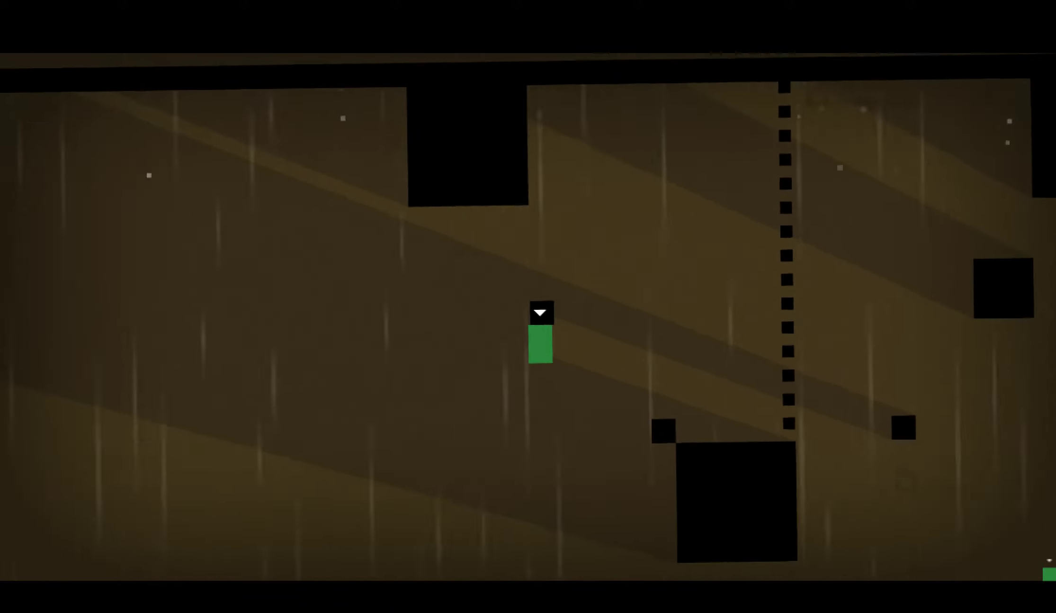
pyautogui.press('Right')
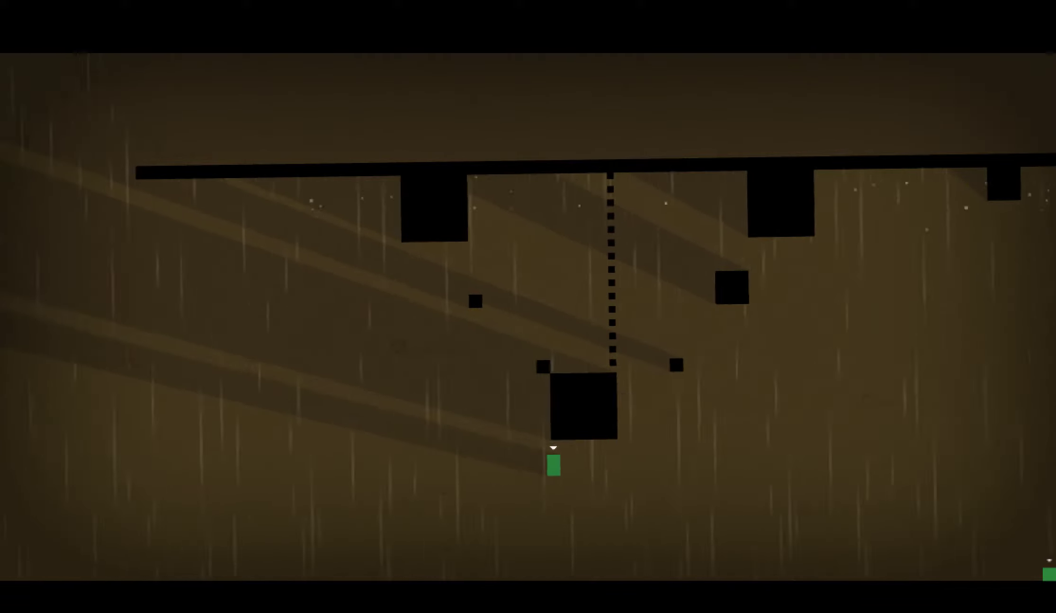
pyautogui.press('Right')
pyautogui.press('space')
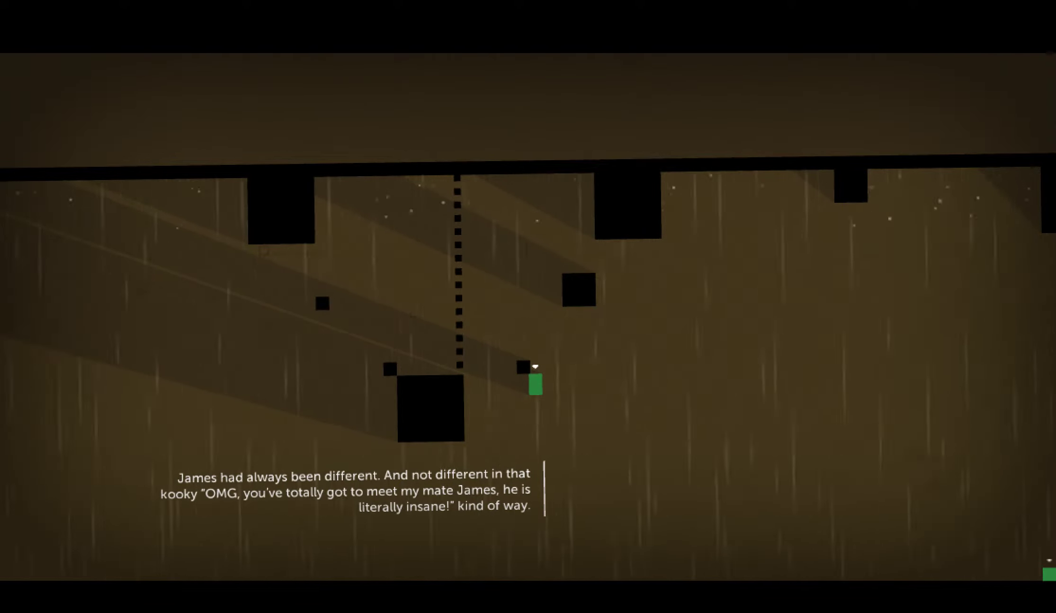
pyautogui.press('Right')
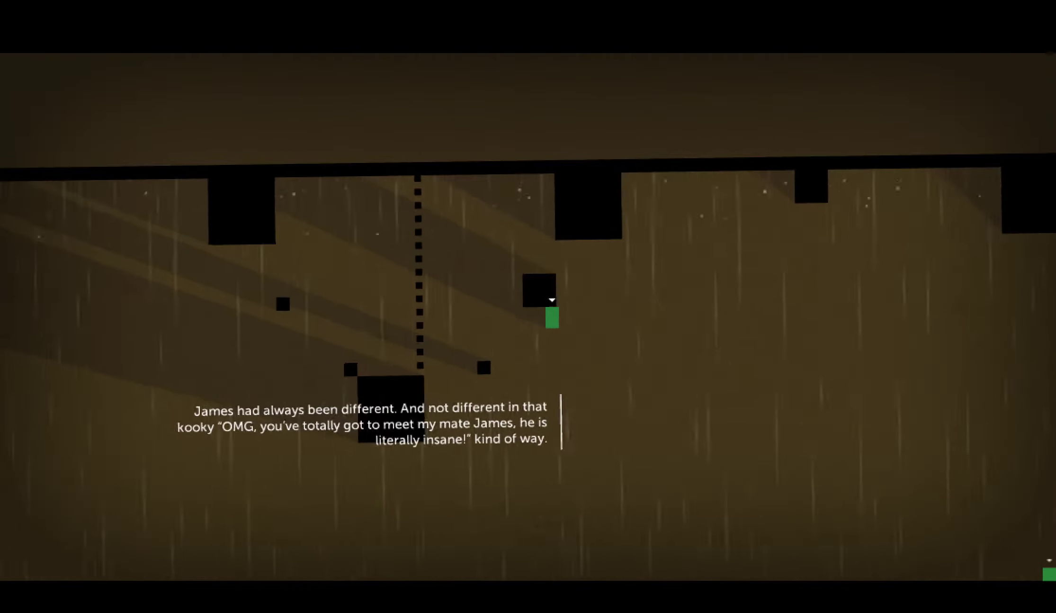
pyautogui.press('Right')
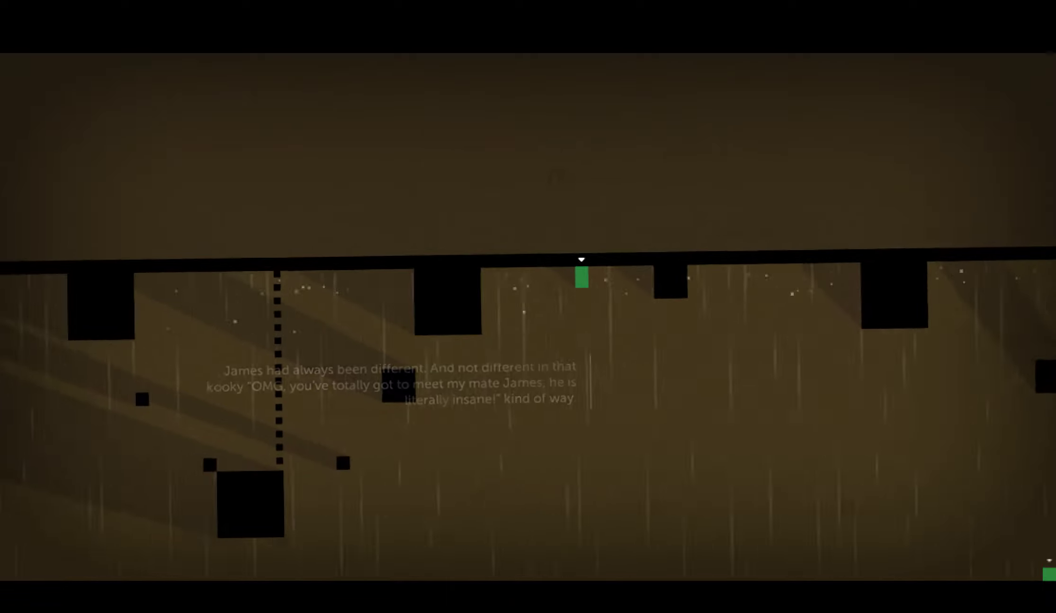
pyautogui.press('Right')
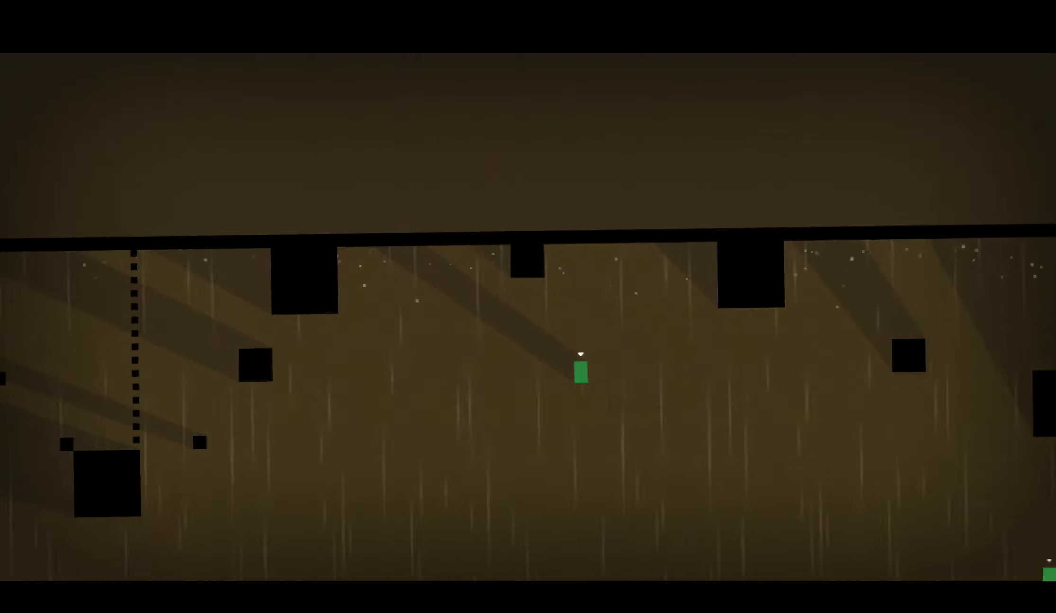
pyautogui.press('Right')
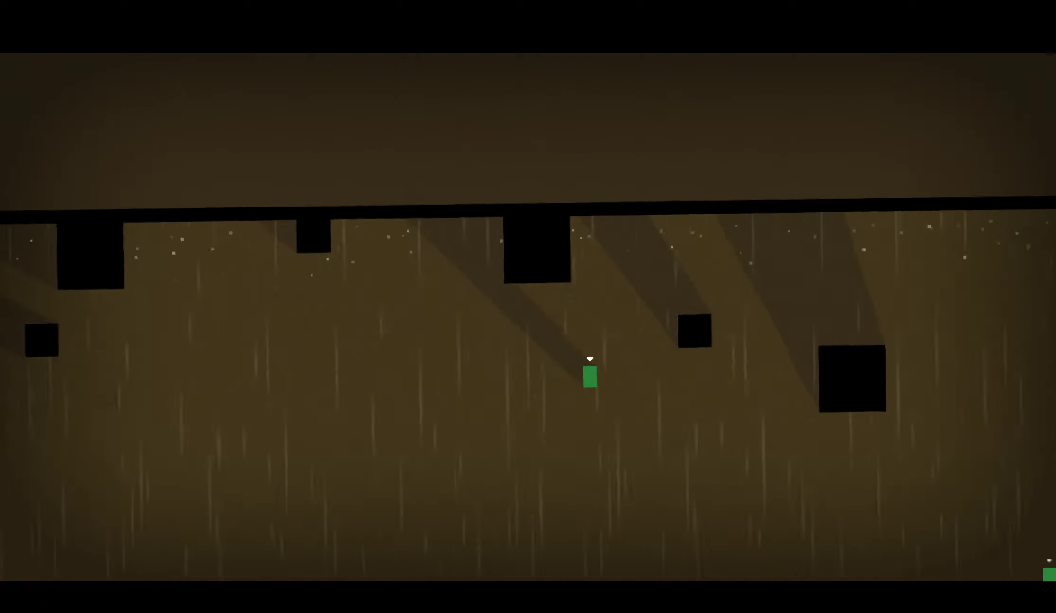
pyautogui.press('Right')
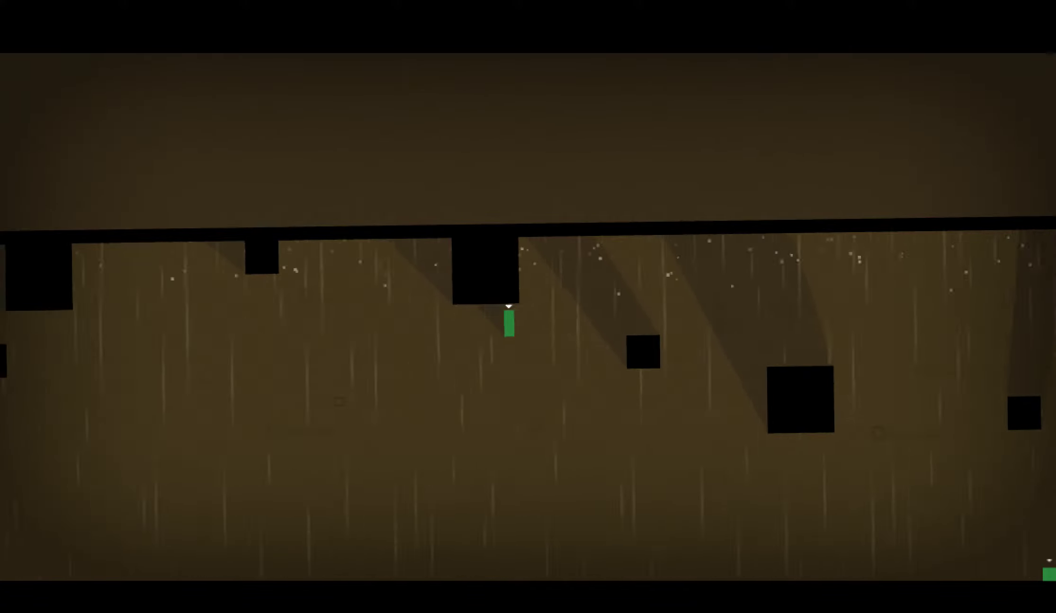
# - Work James between the ceiling bar and the blocks, dropping and rejoining the ceiling
pyautogui.press('Right')
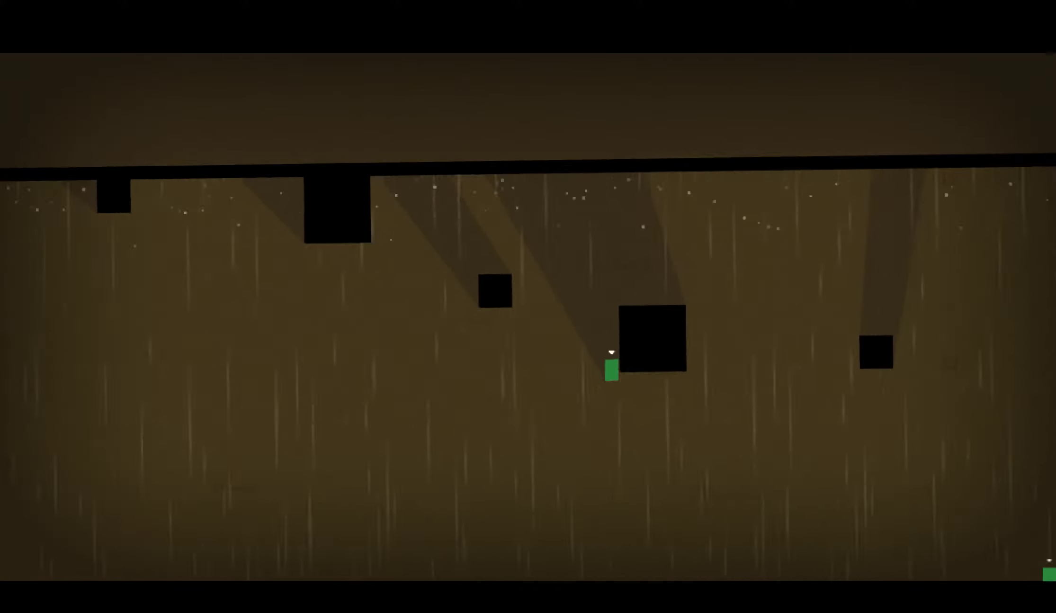
pyautogui.press('space')
pyautogui.press('Left')
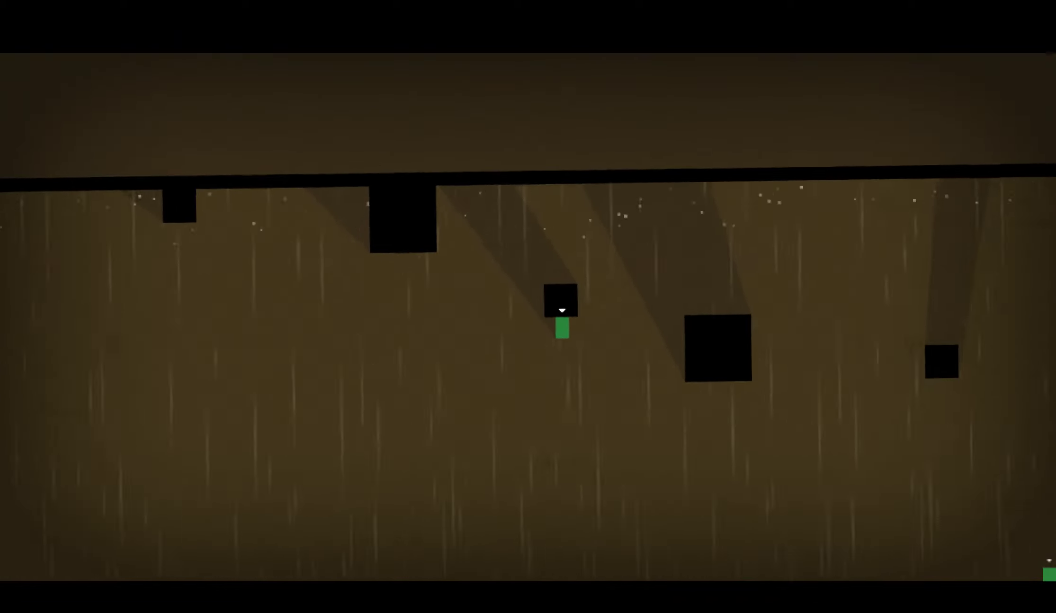
pyautogui.press('Right')
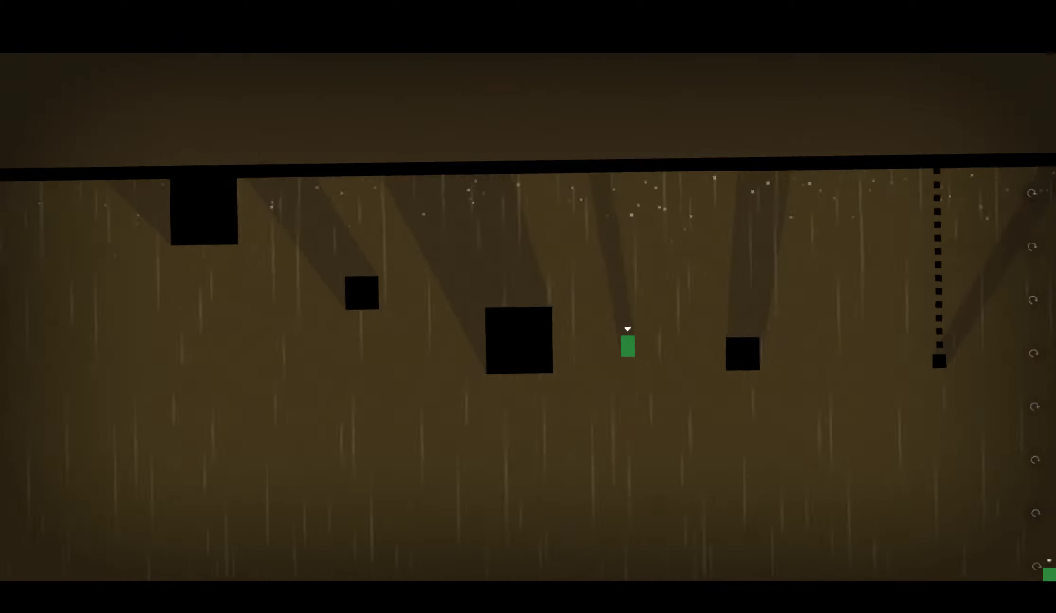
pyautogui.press('space')
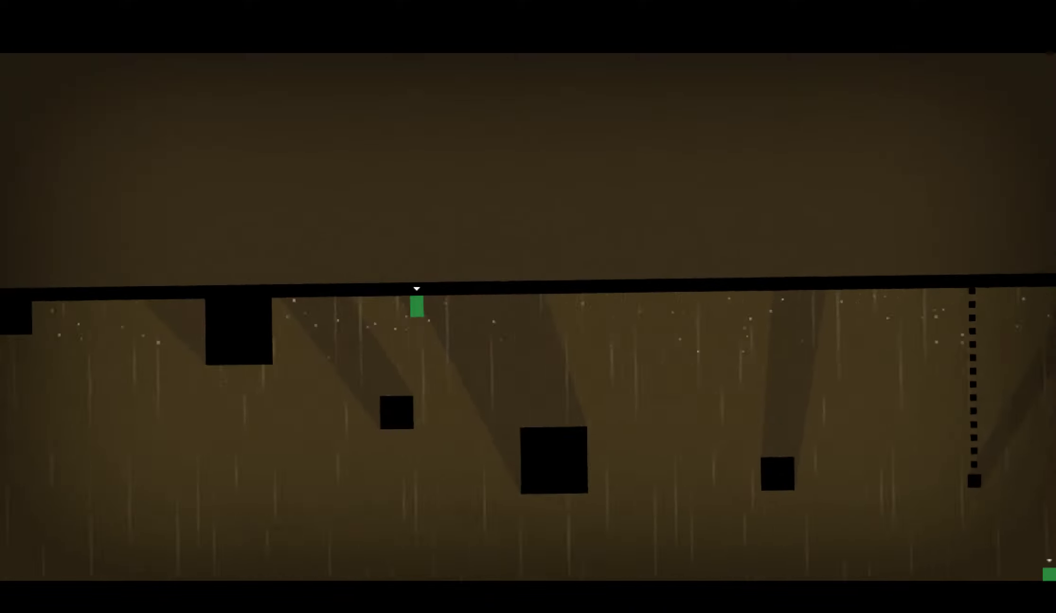
pyautogui.press('Left')
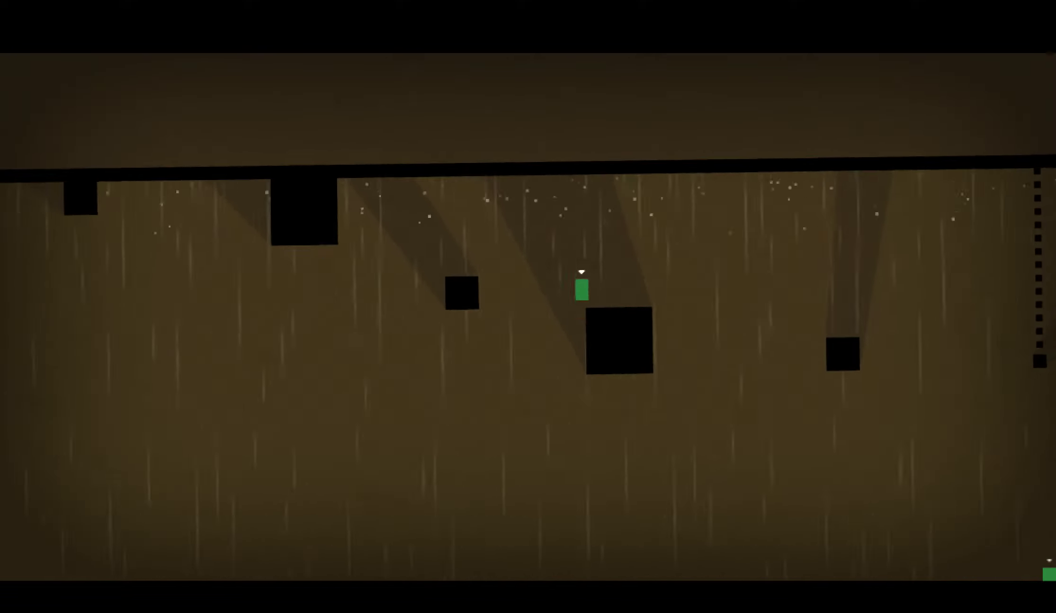
pyautogui.press('space')
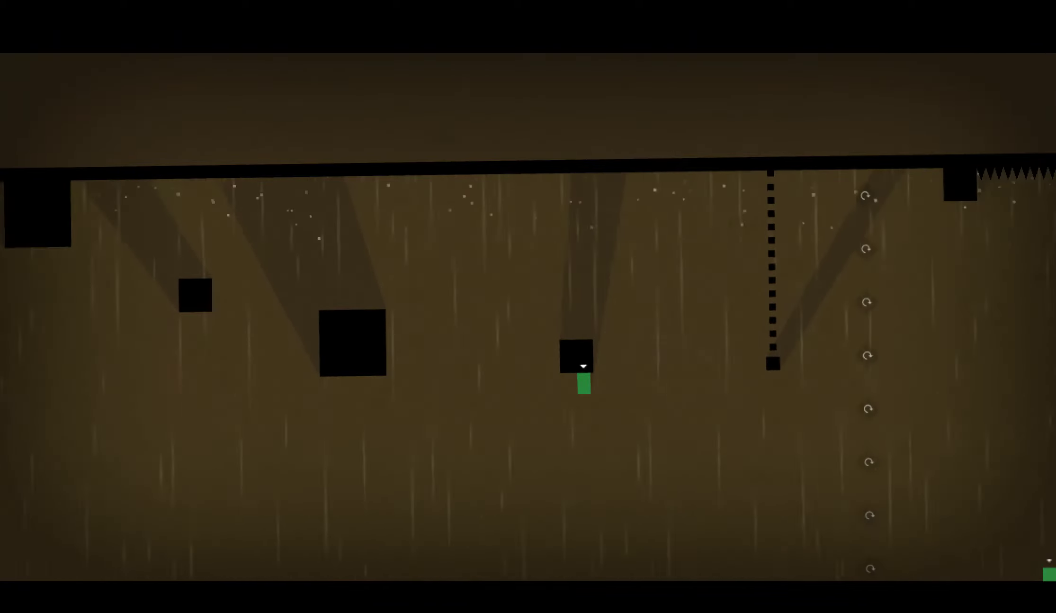
# - Bring James onto the ceiling past the rings and walk him left along it
pyautogui.press('Right')
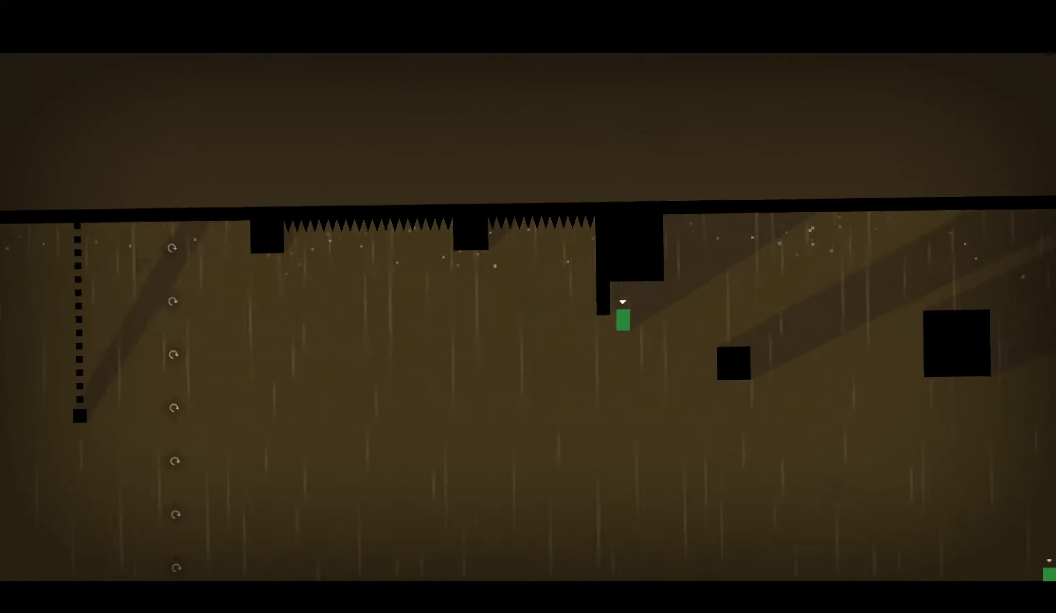
pyautogui.press('Right')
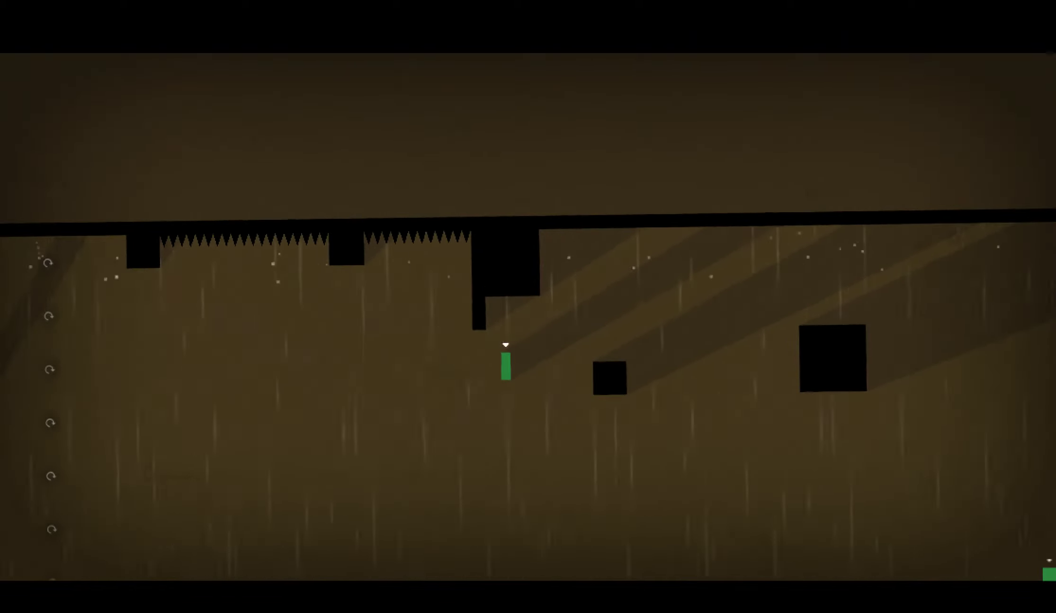
pyautogui.press('Left')
pyautogui.press('Right')
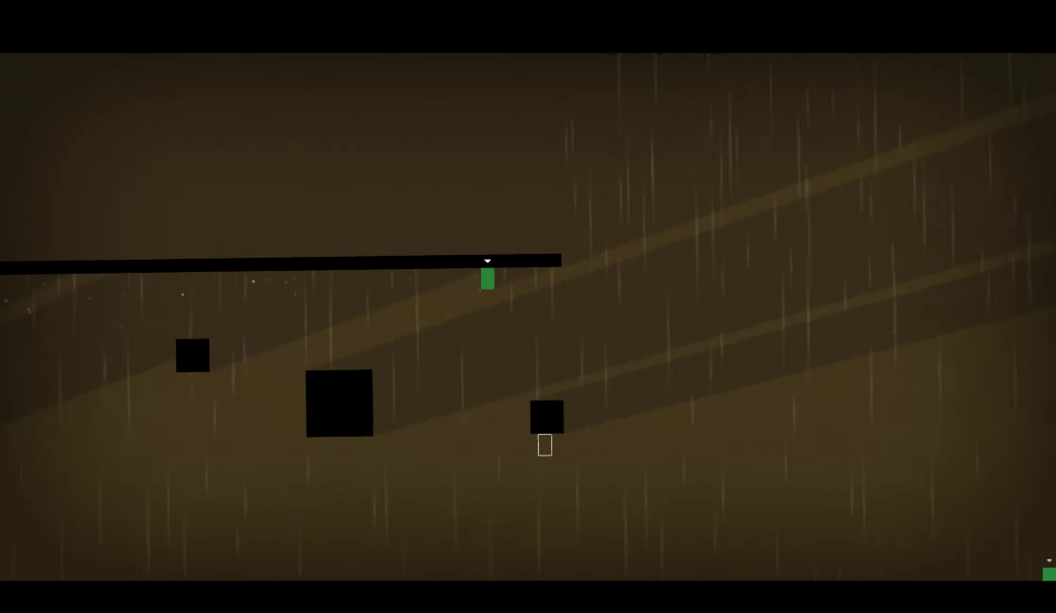
pyautogui.press('Left')
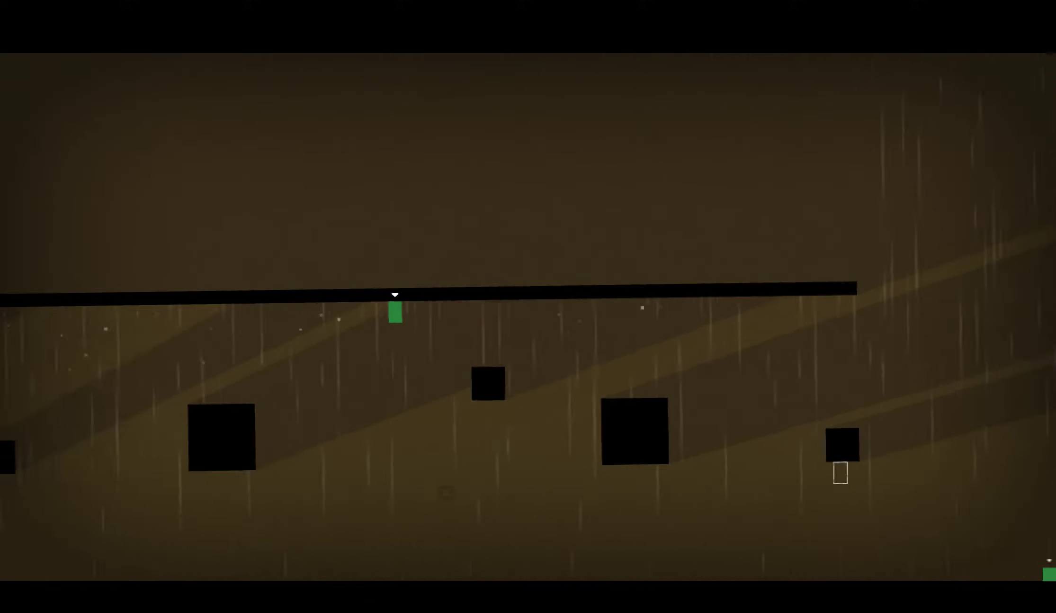
pyautogui.press('Left')
pyautogui.press('Left')
pyautogui.press('Left')
pyautogui.press('Left')
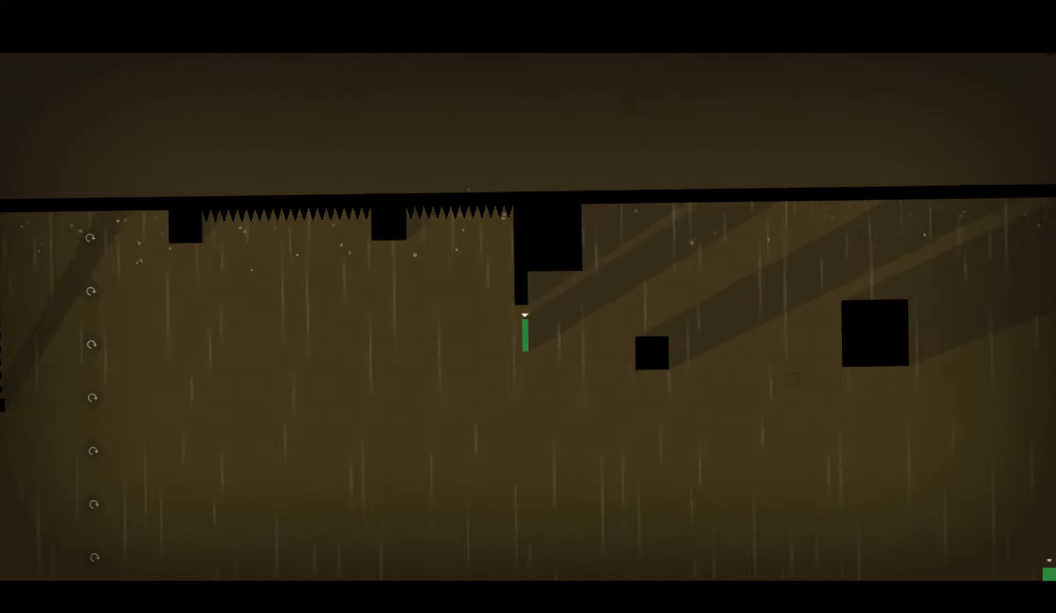
# - Get James past the ceiling block and into the level 5.1 exit
pyautogui.press('Right')
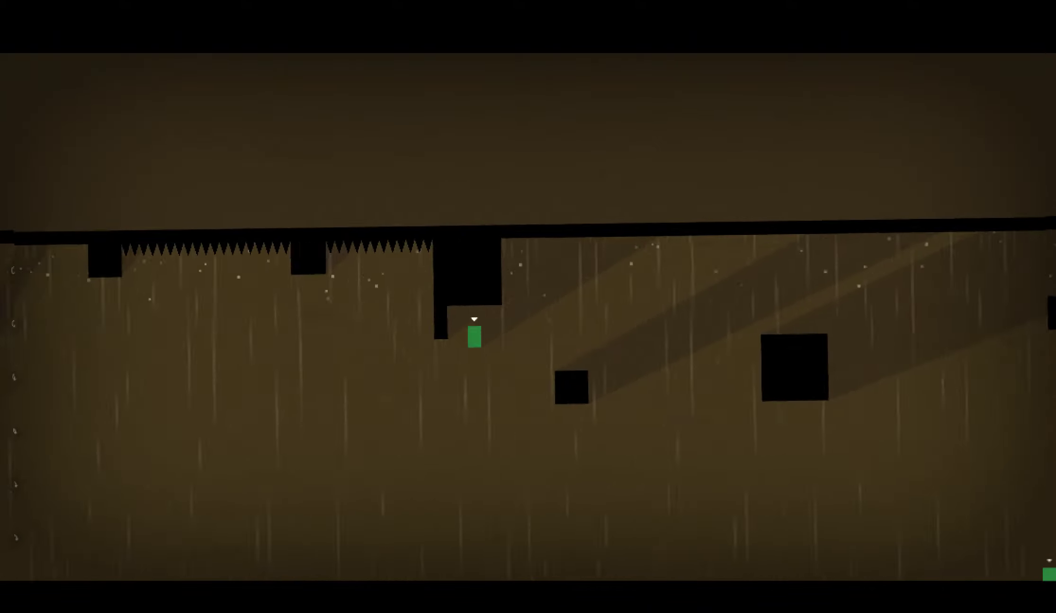
pyautogui.press('Left')
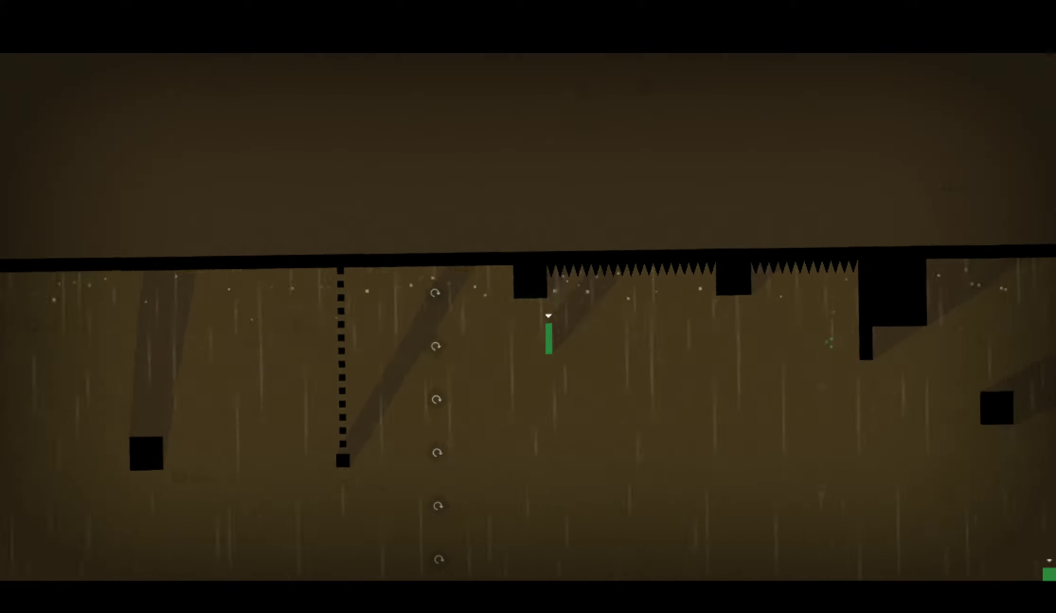
pyautogui.press('Right')
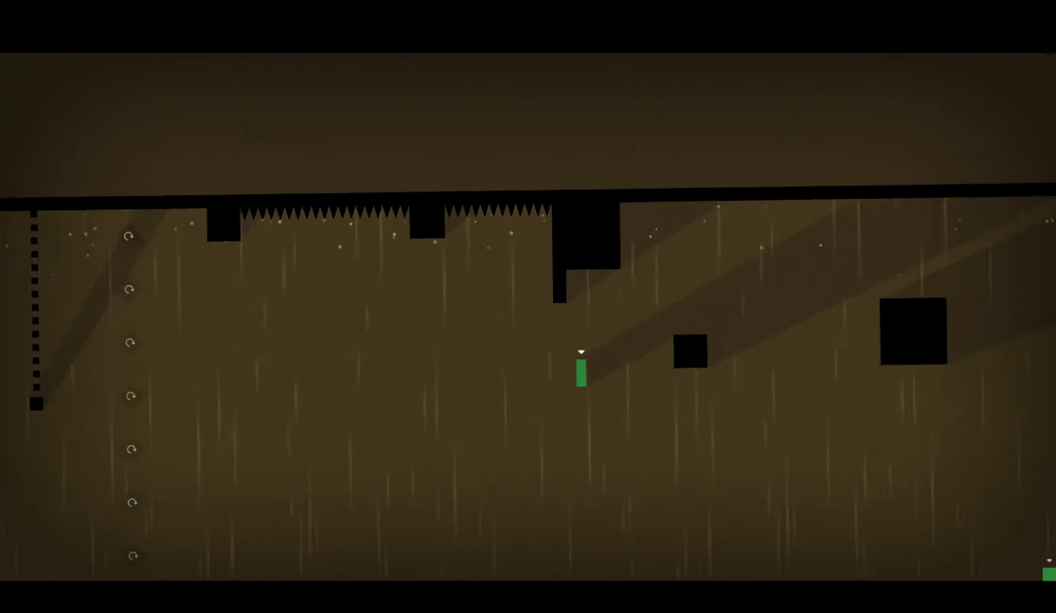
pyautogui.press('Right')
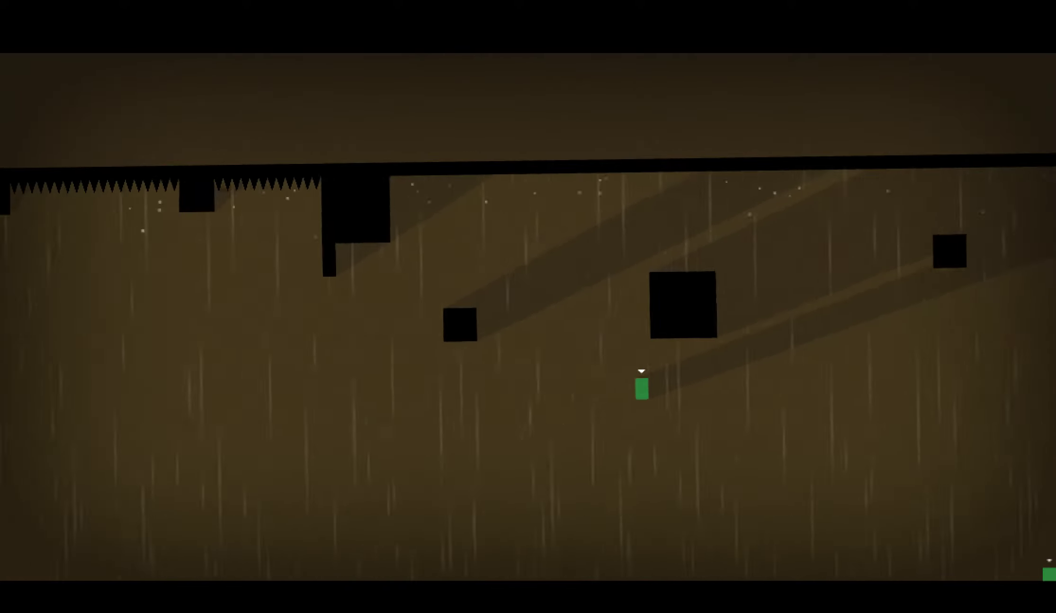
pyautogui.press('space')
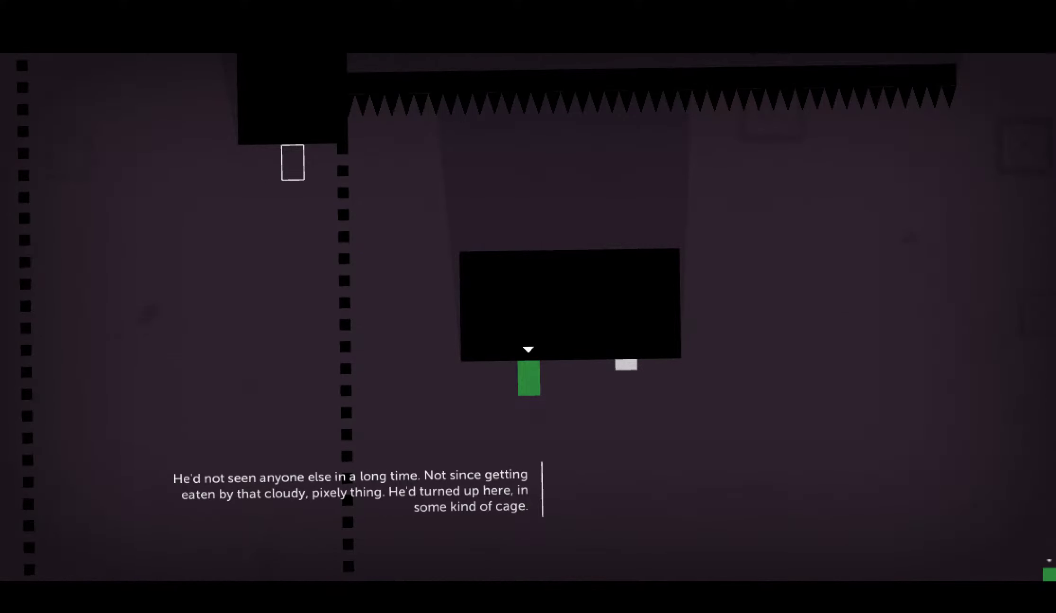
# - Collect the white square, then ride the moving block to the level 5.2 exit
pyautogui.press('Right')
pyautogui.press('space')
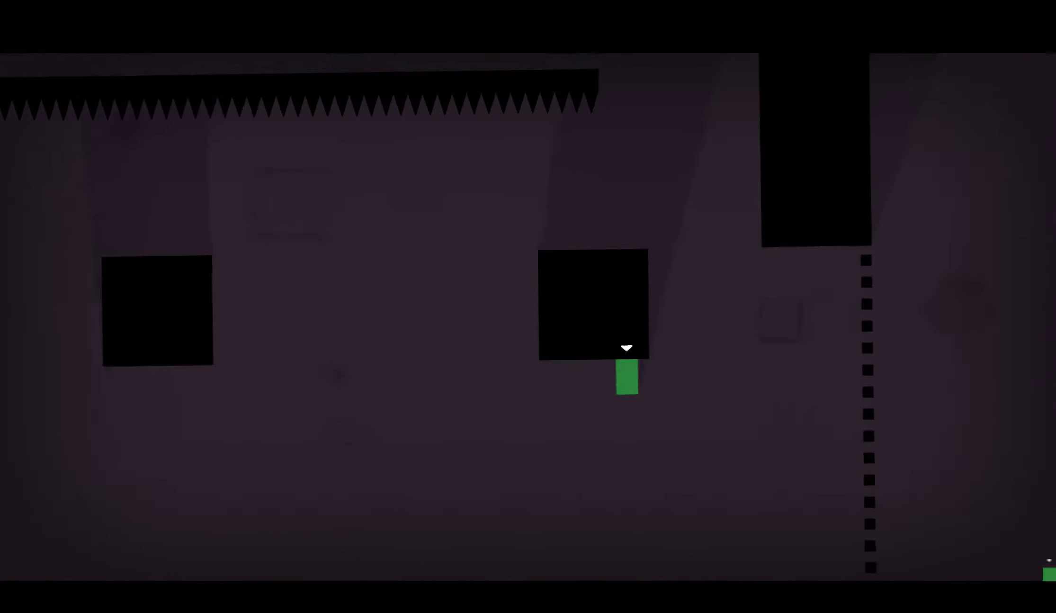
pyautogui.press('Right')
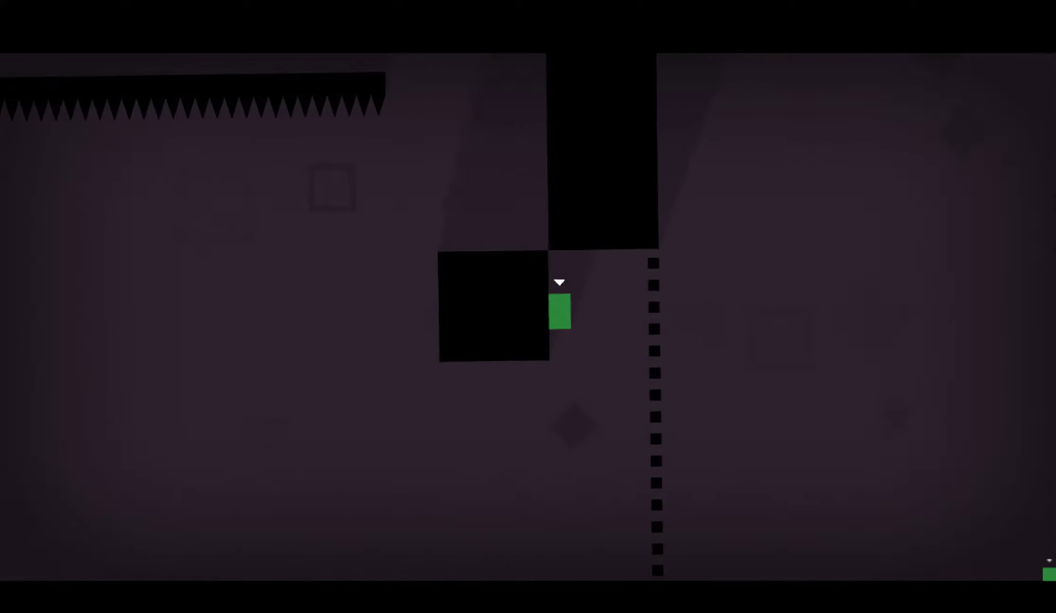
pyautogui.press('space')
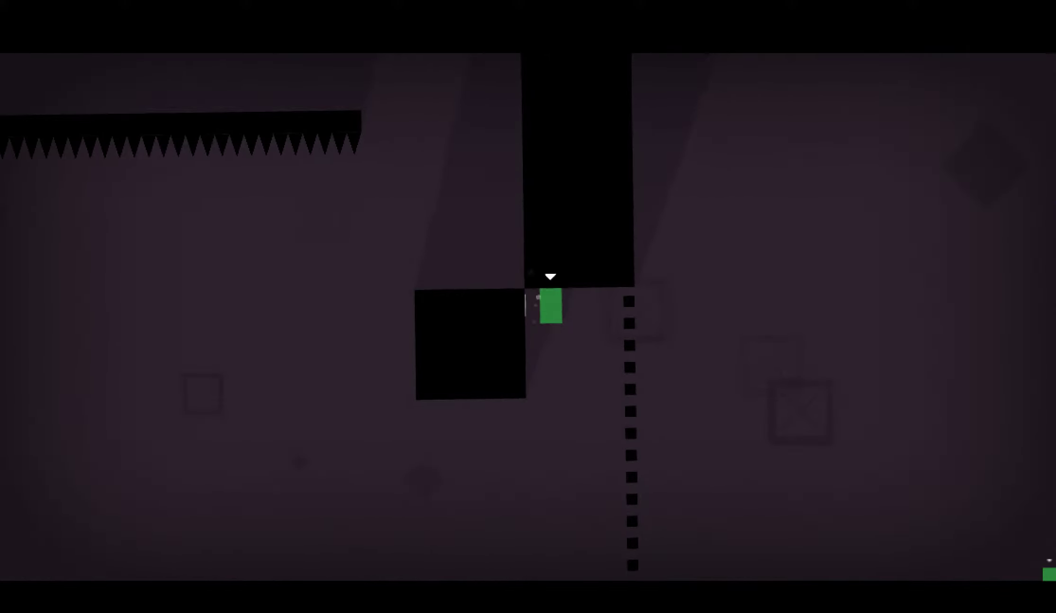
pyautogui.press('Right')
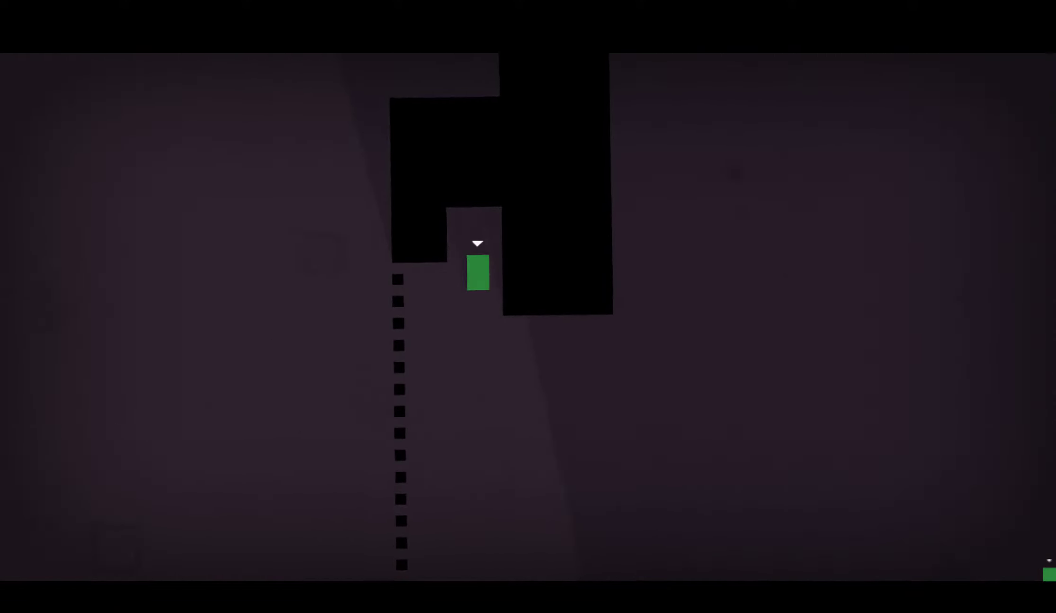
pyautogui.press('Up')
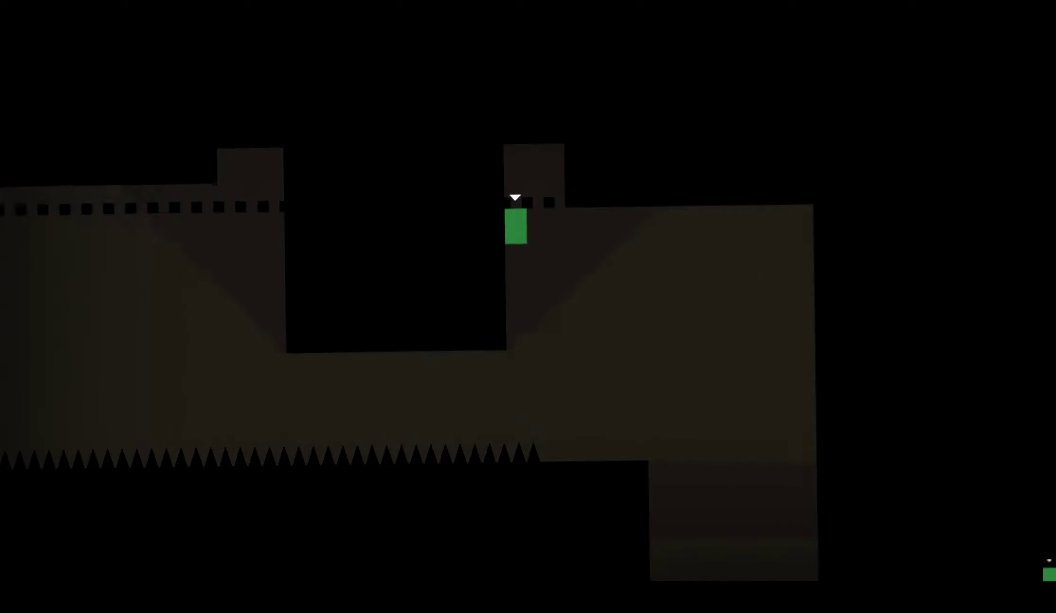
# - Drop James between the towers and reposition him on the rising tower to reach the exit
pyautogui.press('Left')
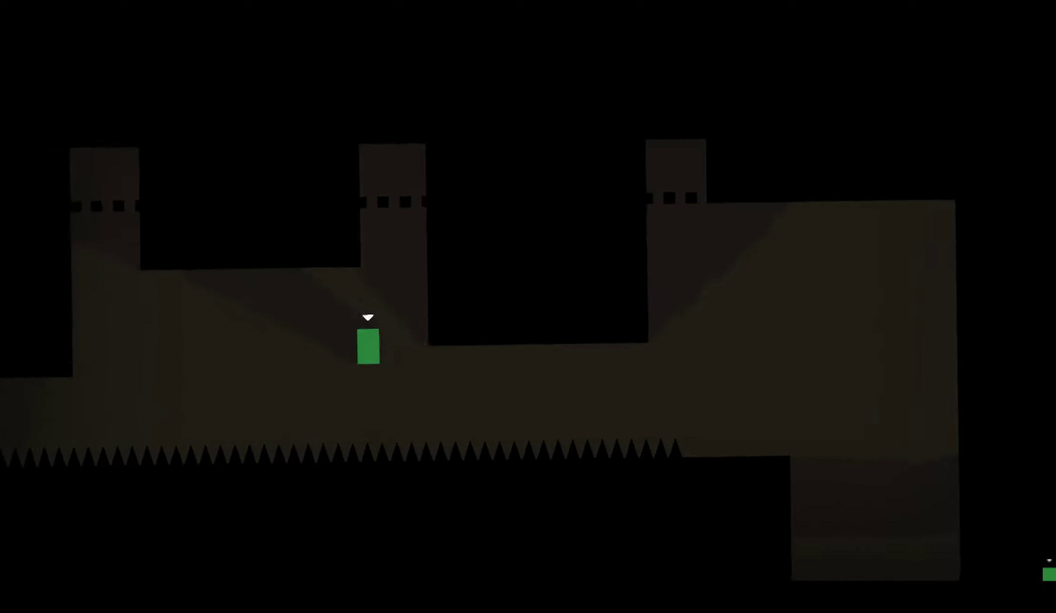
pyautogui.press('Right')
pyautogui.press('Left')
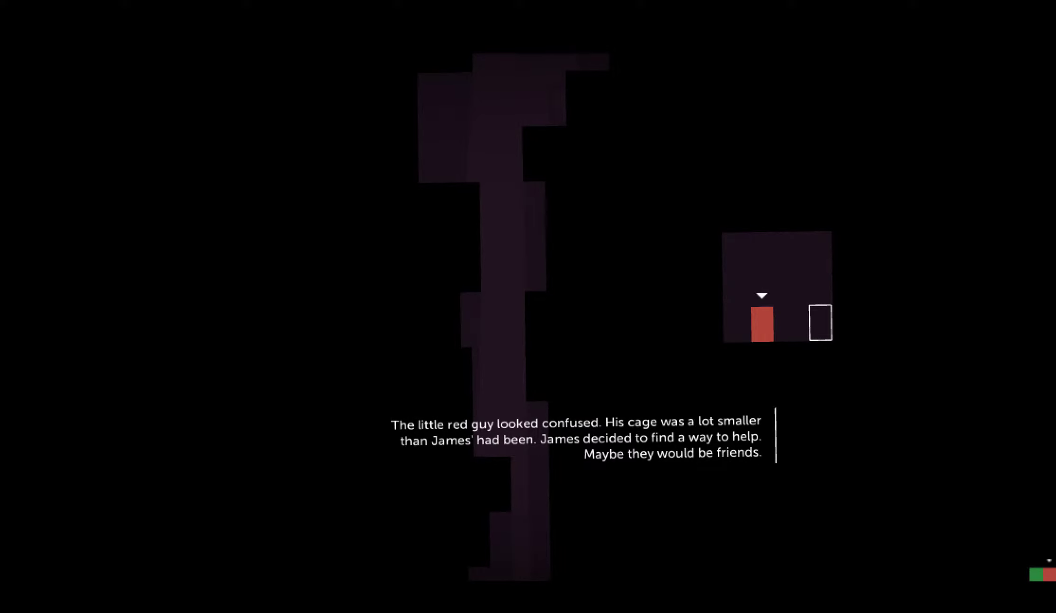
# - Switch to James and drop him off the first ledges into the shaft
pyautogui.press('e')
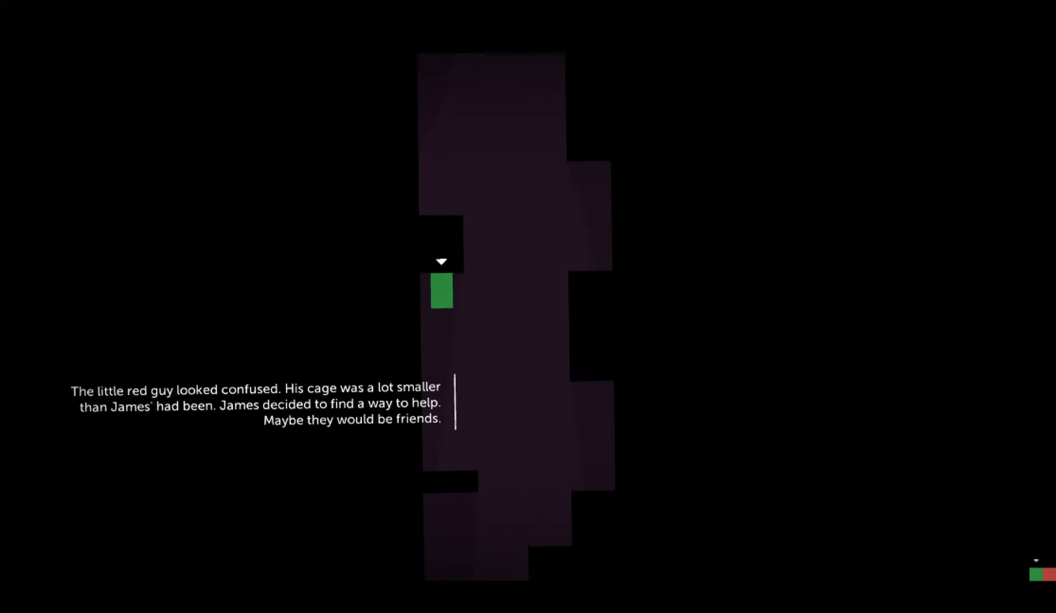
pyautogui.press('Right')
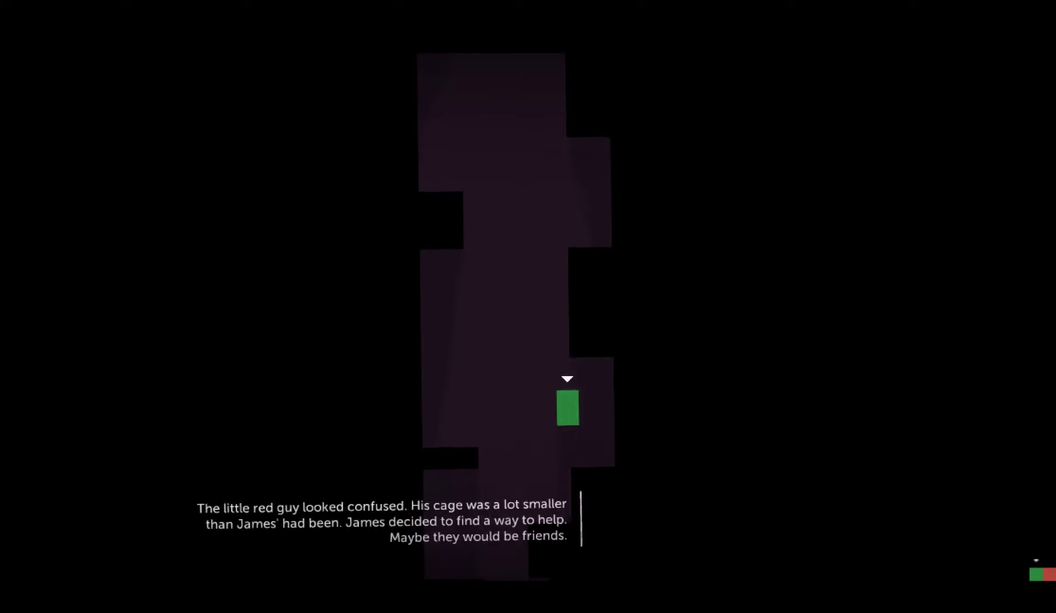
pyautogui.press('Left')
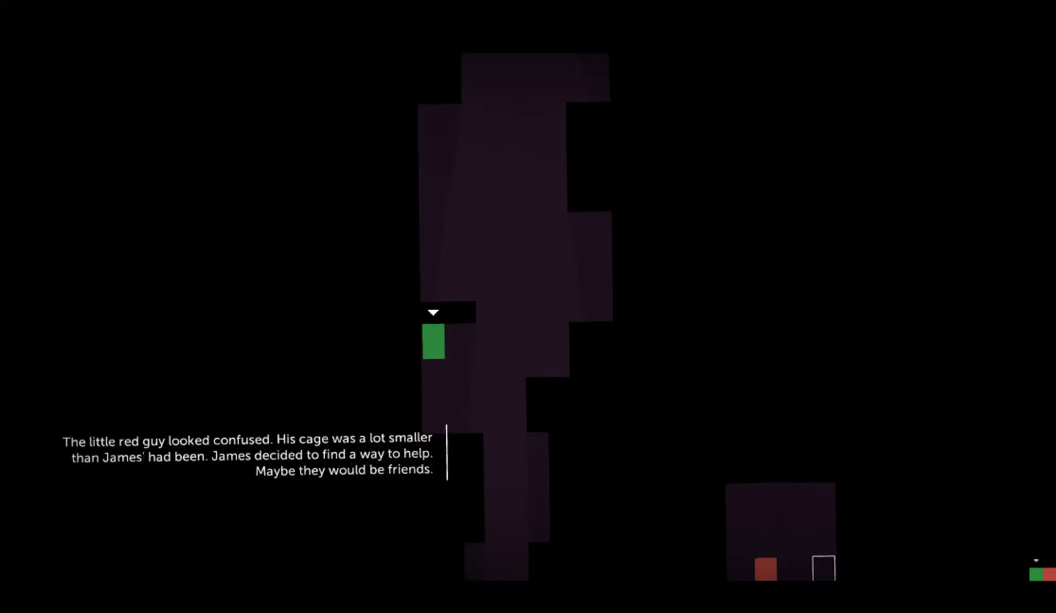
pyautogui.press('Right')
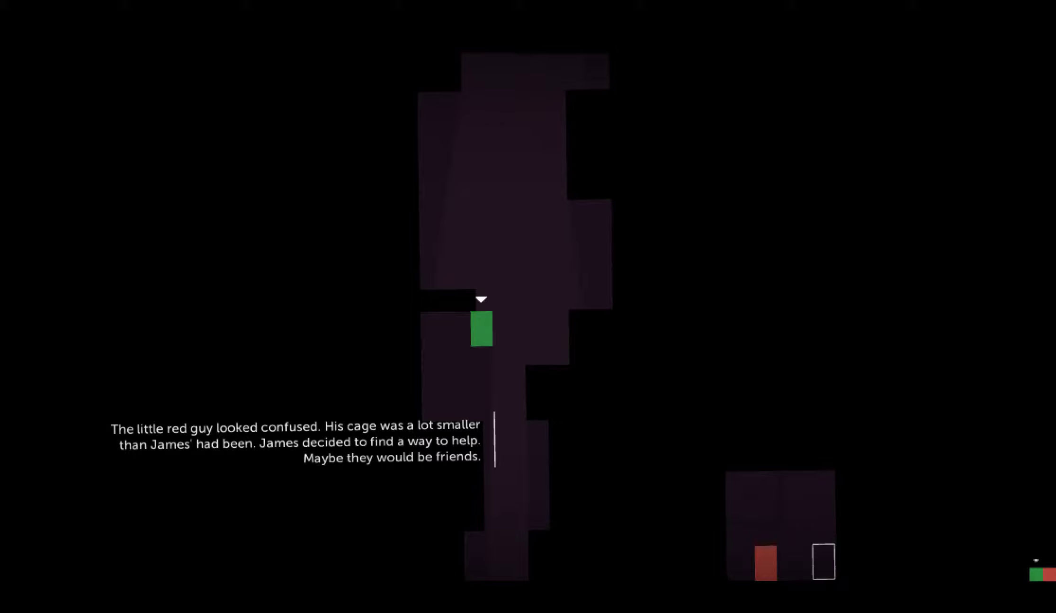
pyautogui.press('Right')
pyautogui.press('Up')
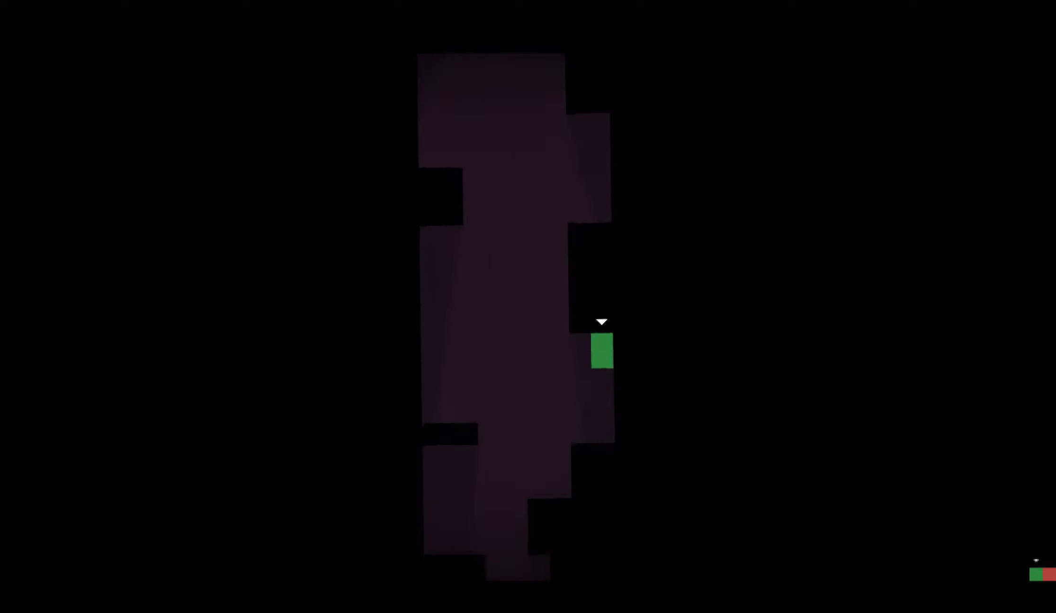
# - Cross James back and forth across the shaft, stepping onto the higher ledge and dropping further
pyautogui.press('Left')
pyautogui.press('Right')
pyautogui.press('Right')
pyautogui.press('Up')
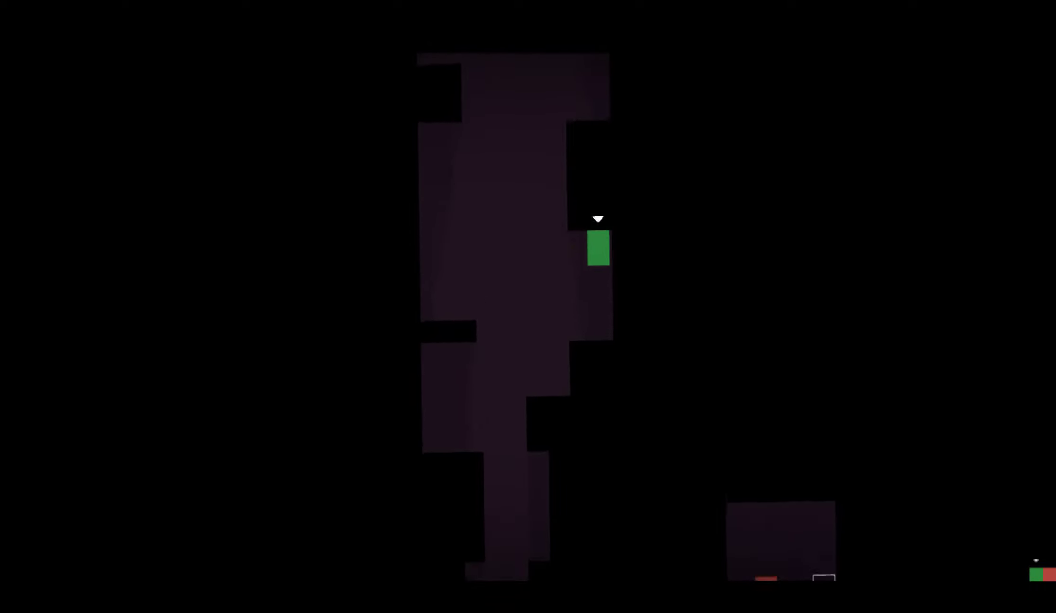
pyautogui.press('Left')
pyautogui.press('Left')
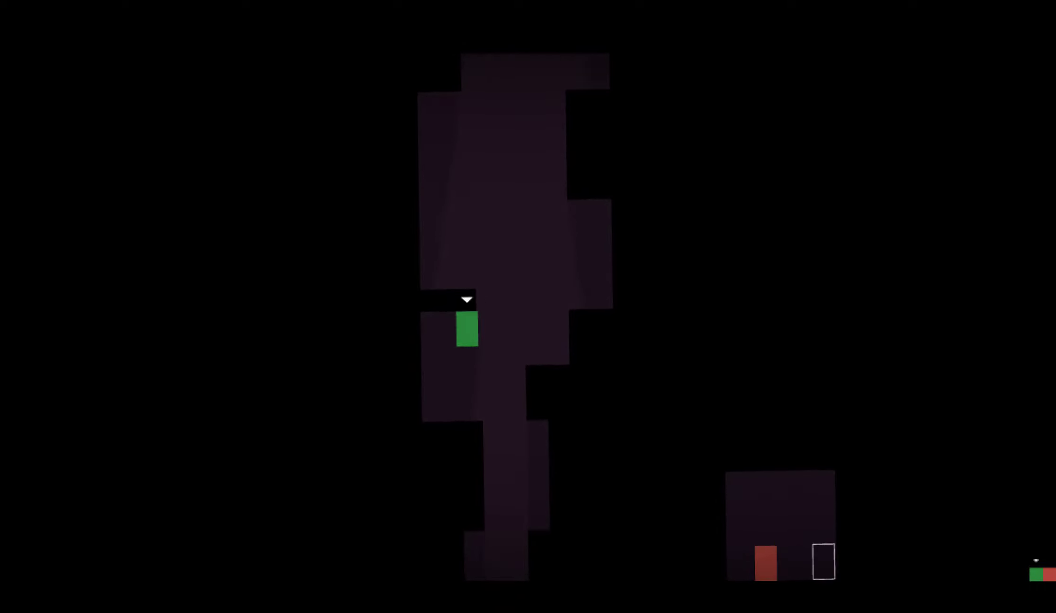
pyautogui.press('Right')
pyautogui.press('Left')
# - Descend James ledge by ledge to the bottom of the shaft to finish the level
pyautogui.press('Right')
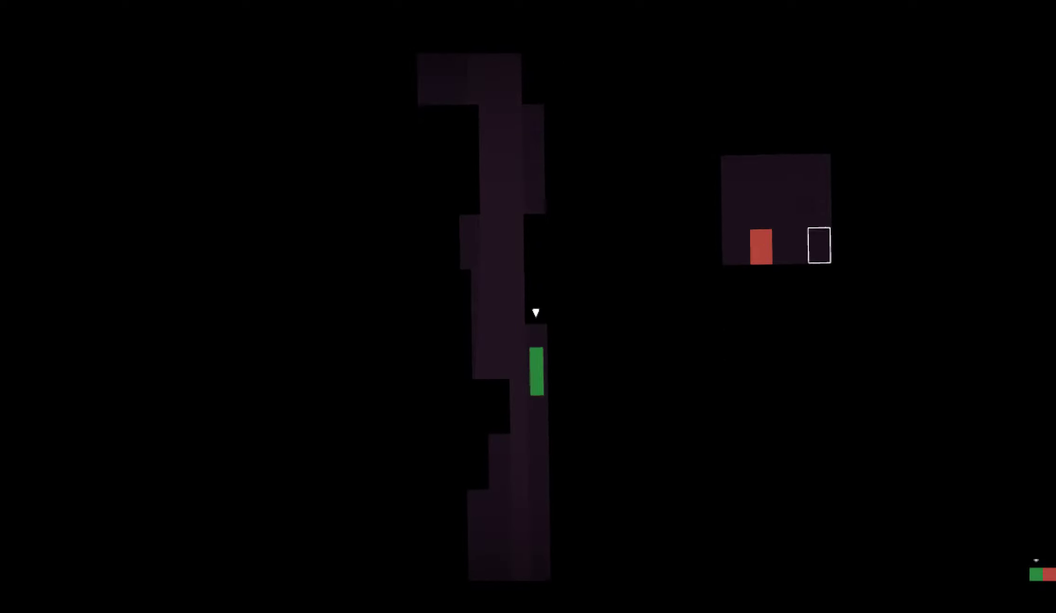
pyautogui.press('Left')
pyautogui.press('Left')
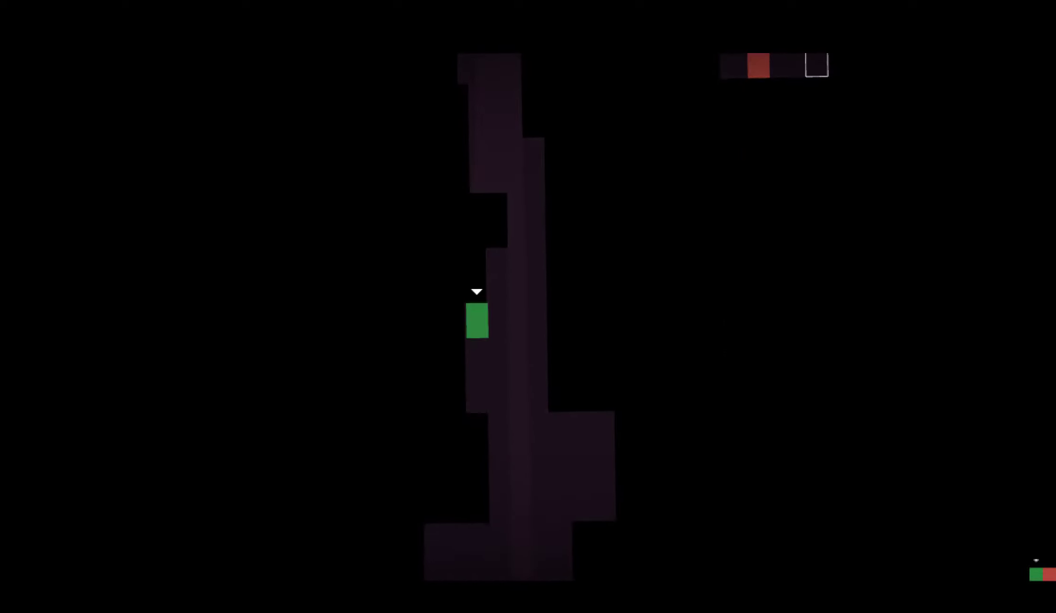
pyautogui.press('Right')
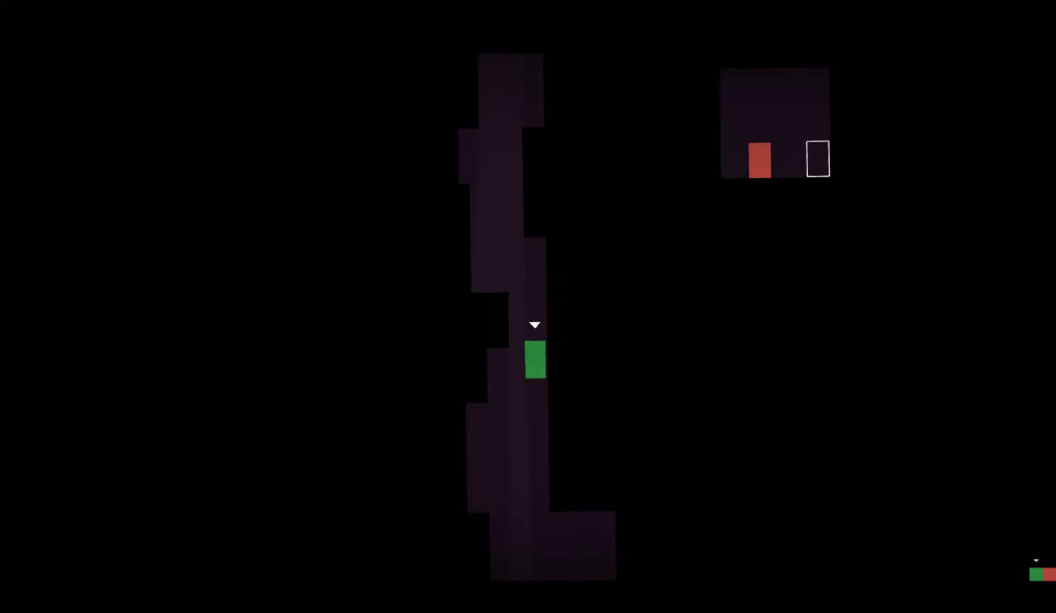
pyautogui.press('Left')
pyautogui.press('Up')
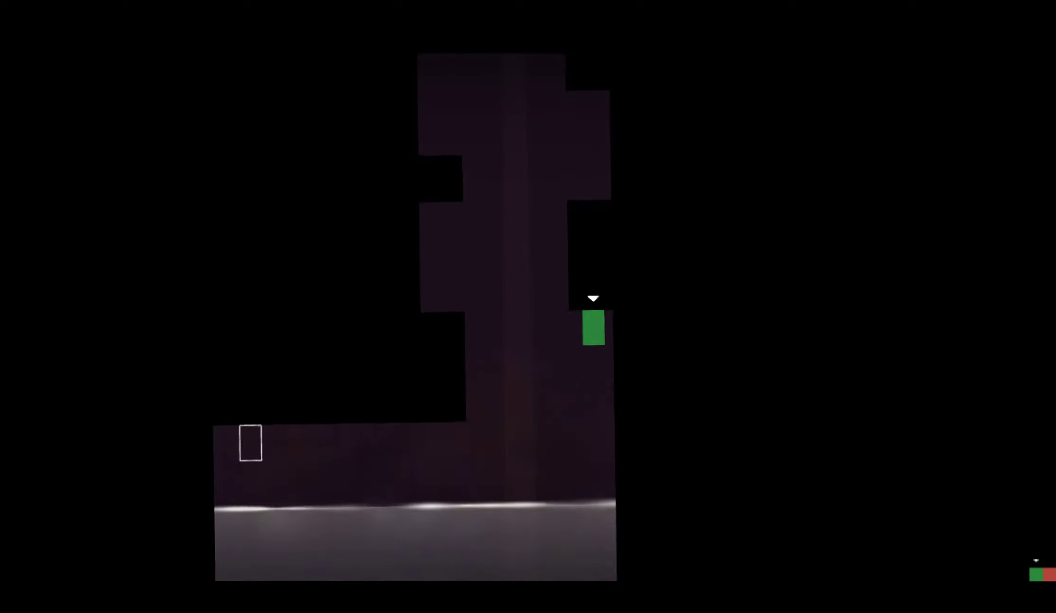
pyautogui.press('Left')
pyautogui.press('Left')
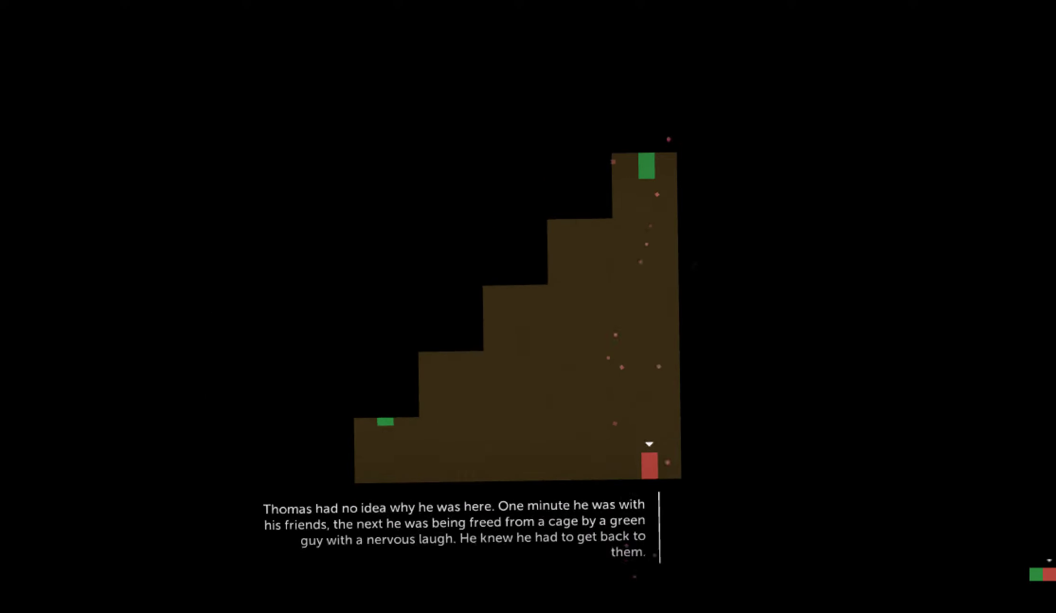
# - Take control of James, walk him down the steps and collect the green pickup
pyautogui.press('e')
pyautogui.press('Left')
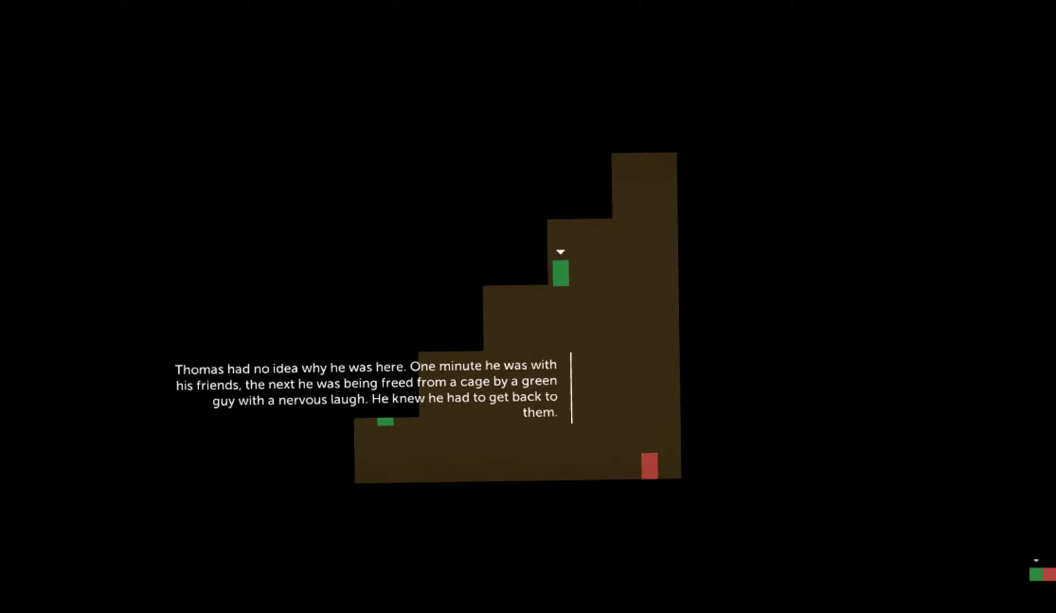
pyautogui.press('Left')
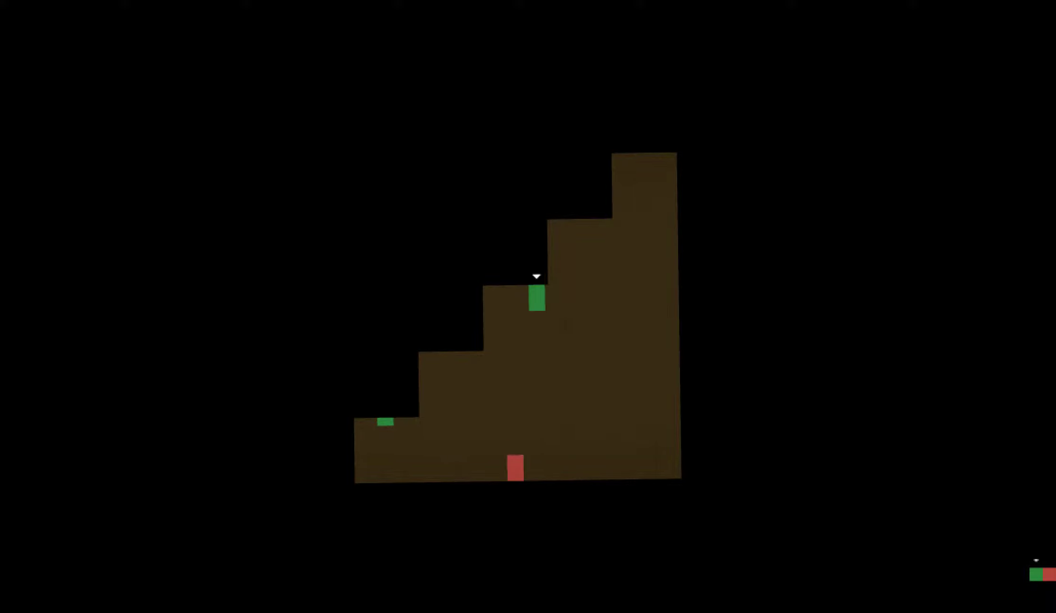
pyautogui.press('Right')
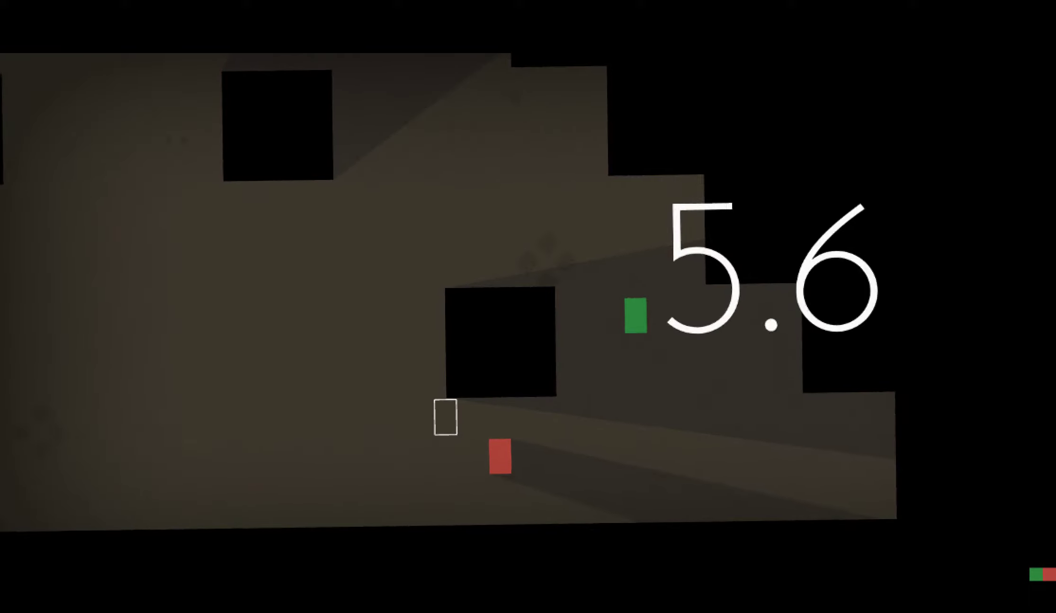
# - Send James up to the ceiling and position him past the hole on the next ceiling step
pyautogui.press('Left')
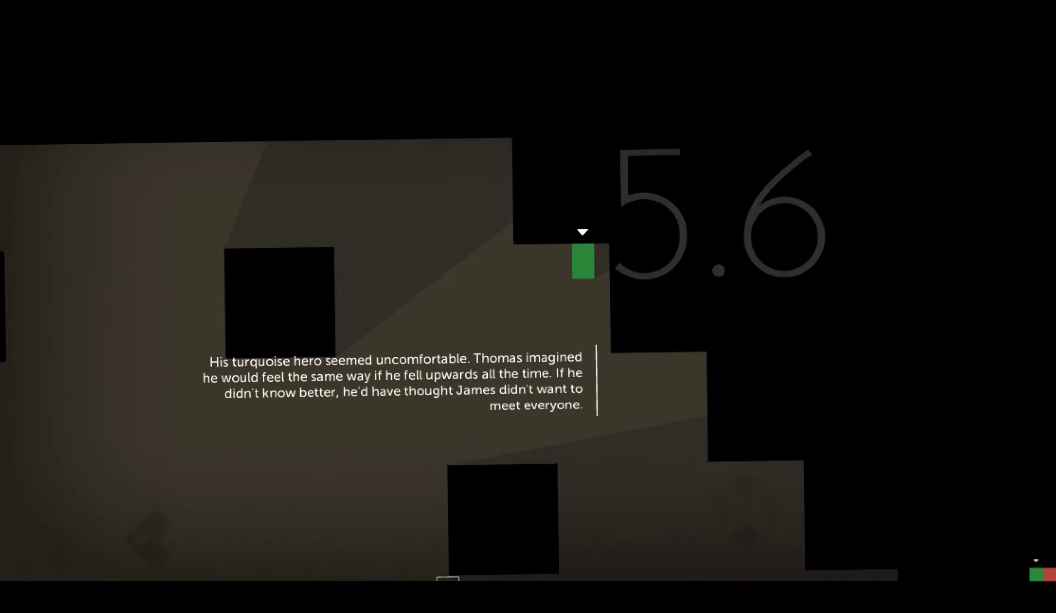
pyautogui.press('Left')
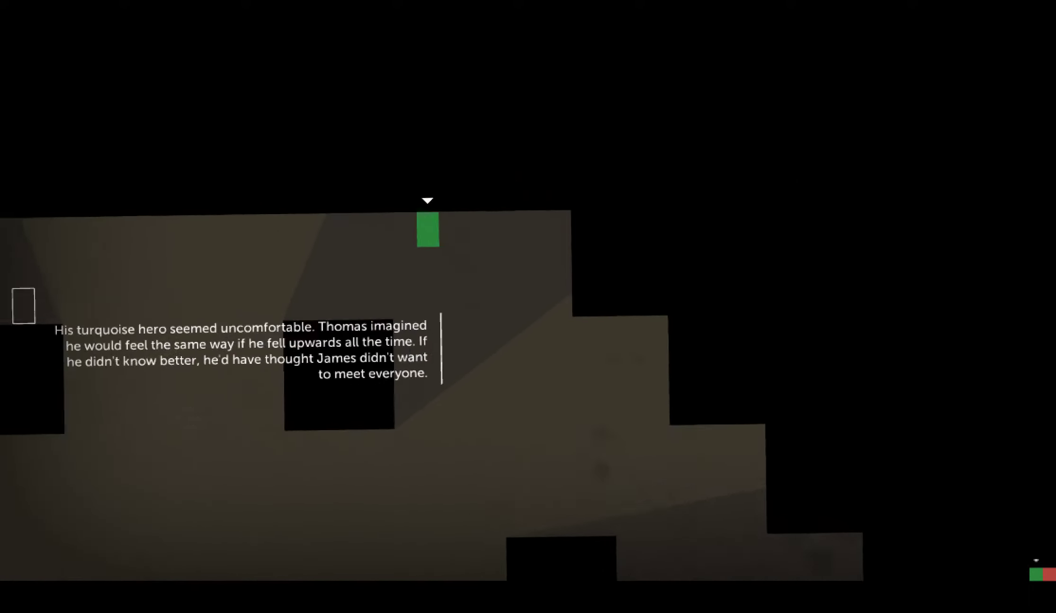
pyautogui.press('Left')
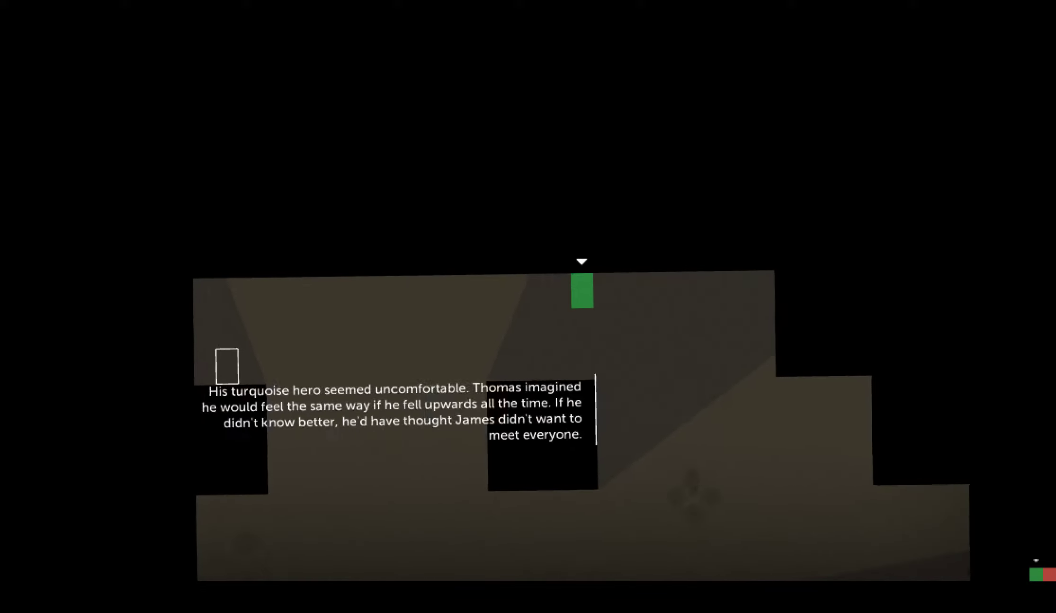
pyautogui.press('Right')
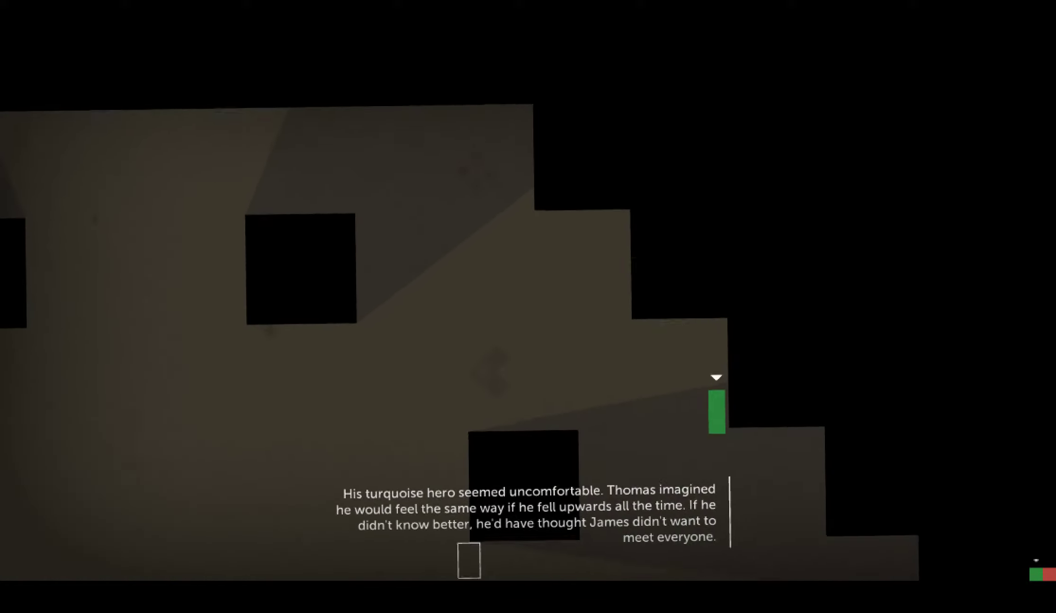
pyautogui.press('Right')
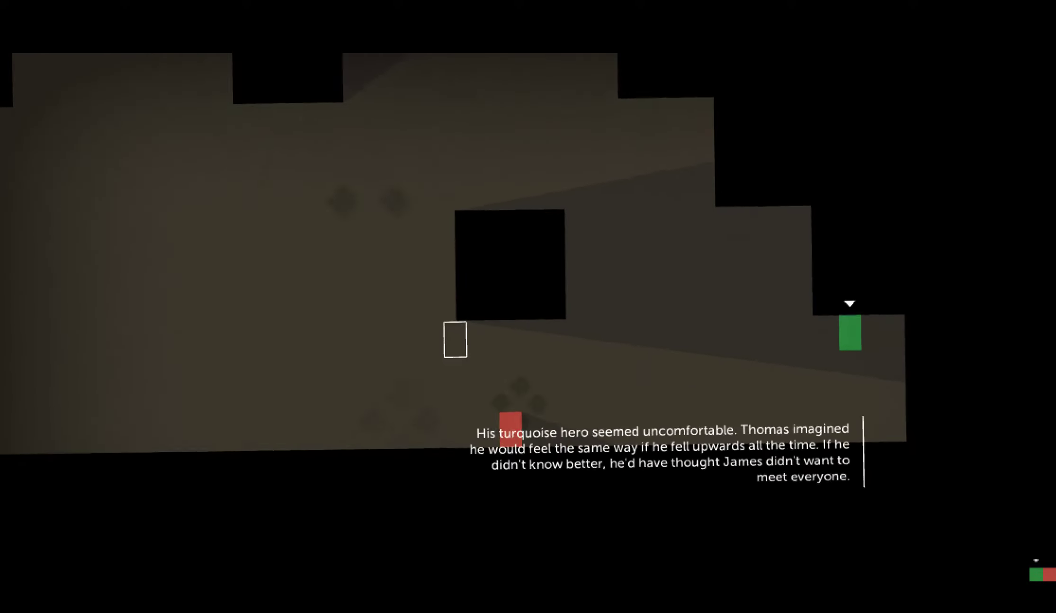
pyautogui.press('Left')
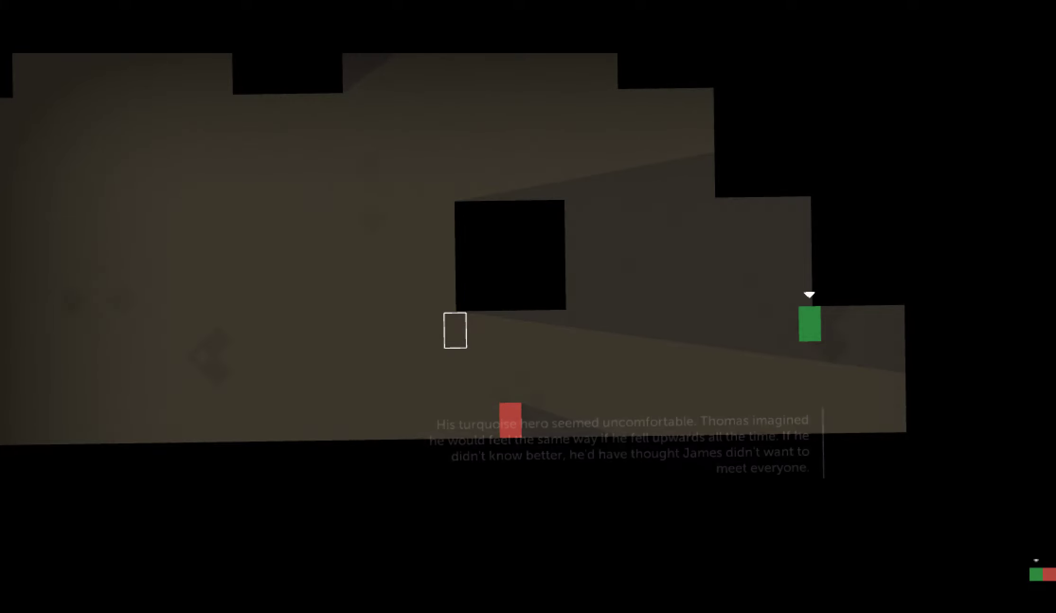
# - Jump Thomas onto James and carry him left along the ledge
pyautogui.press('e')
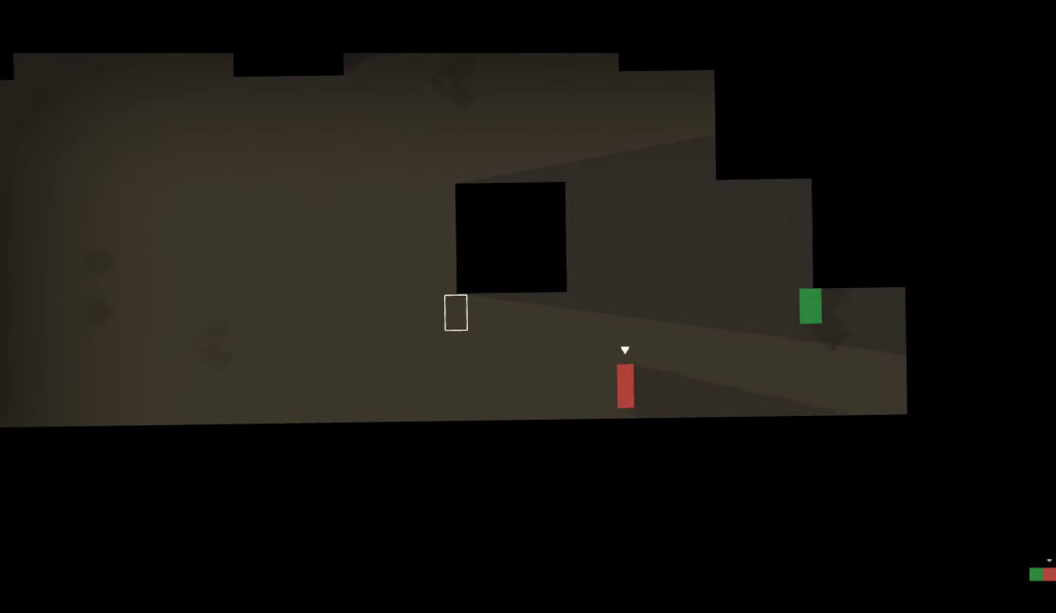
pyautogui.press('Right')
pyautogui.press('Up')
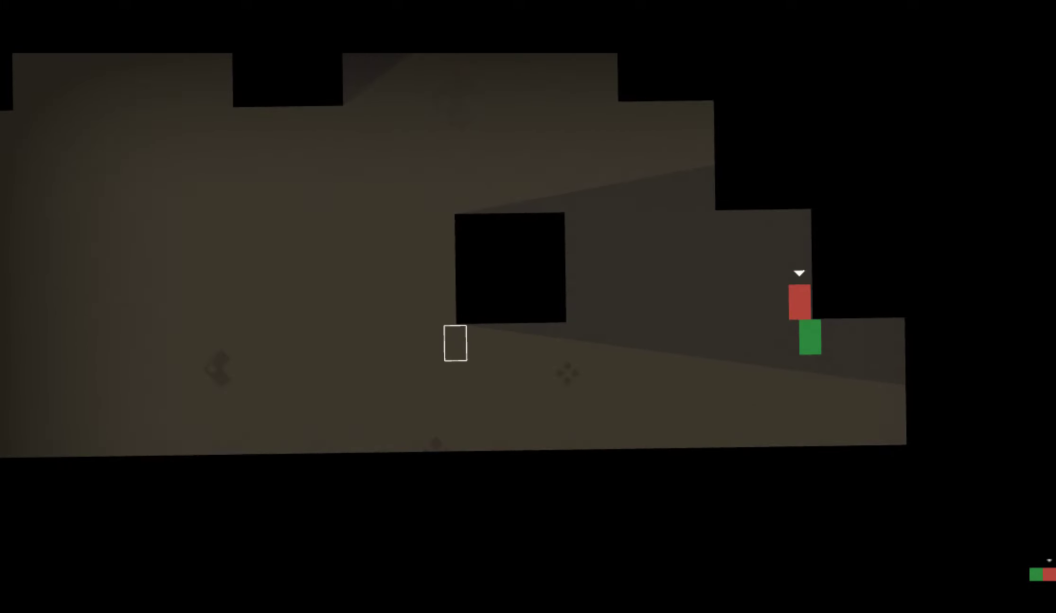
pyautogui.press('e')
pyautogui.press('Left')
pyautogui.press('Left')
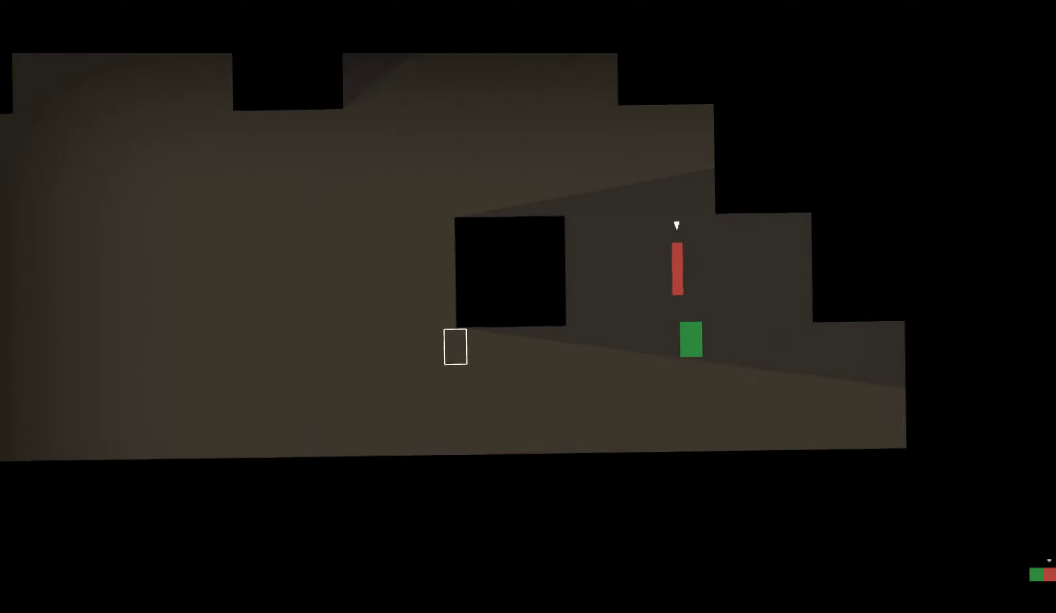
pyautogui.press('Left')
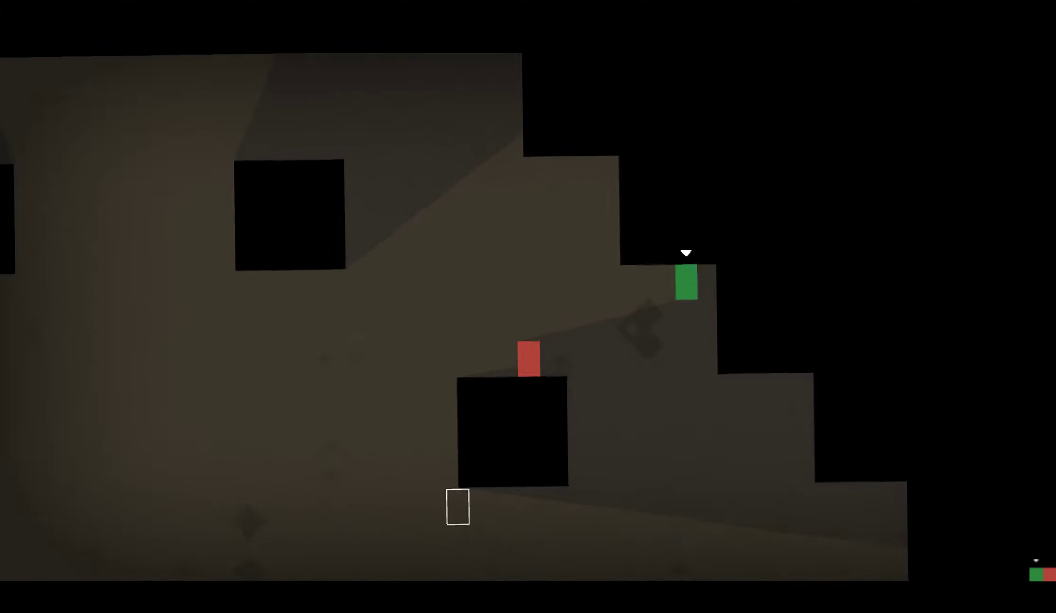
pyautogui.press('Left')
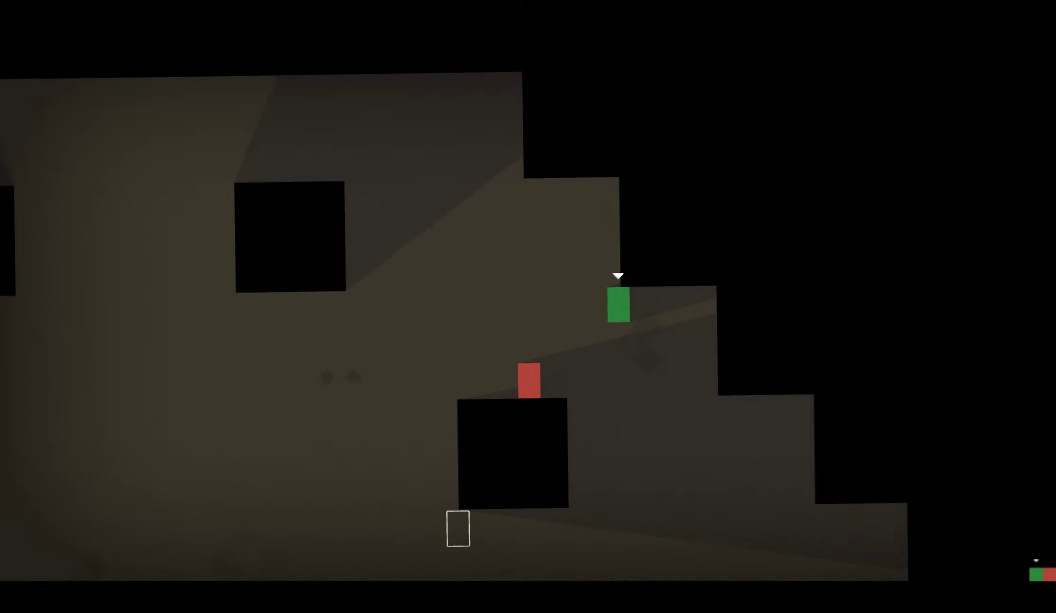
# - Restack Thomas on James, carry the pair left, and jump Thomas onto the black block
pyautogui.press('e')
pyautogui.press('Right')
pyautogui.press('space')
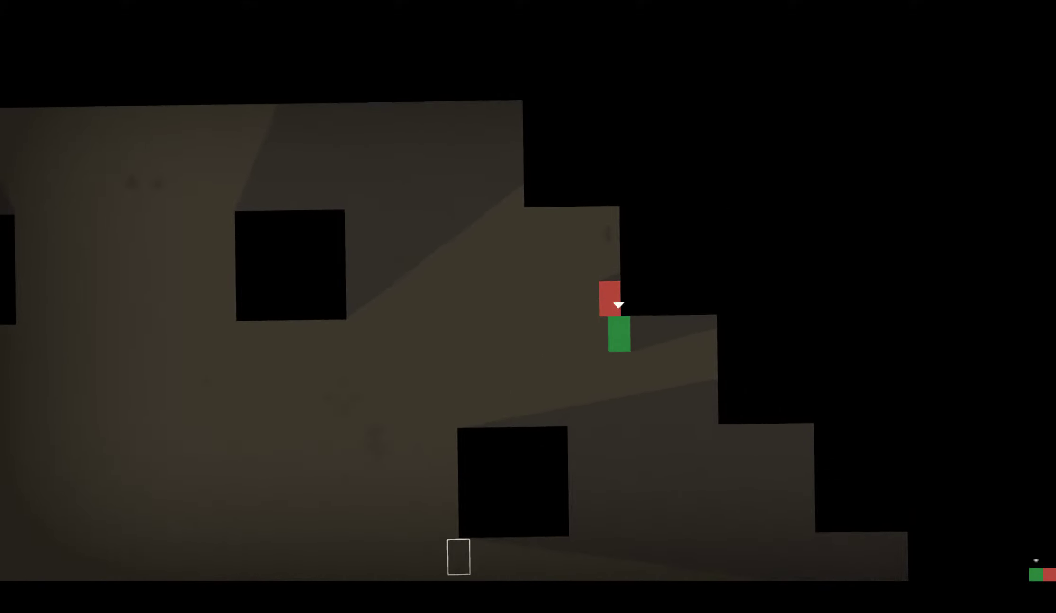
pyautogui.press('Left')
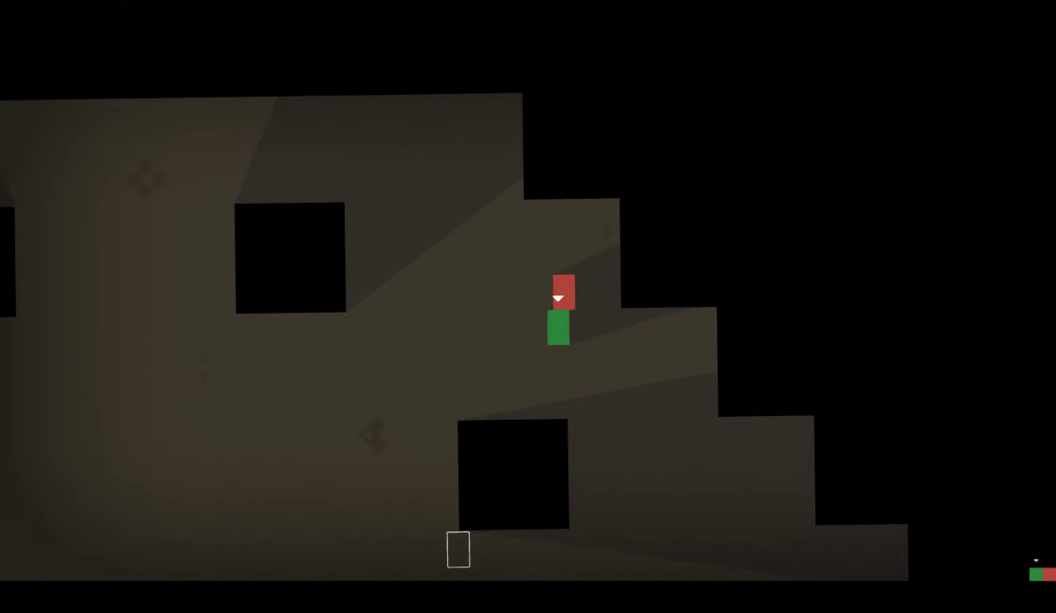
pyautogui.press('Left')
pyautogui.press('q')
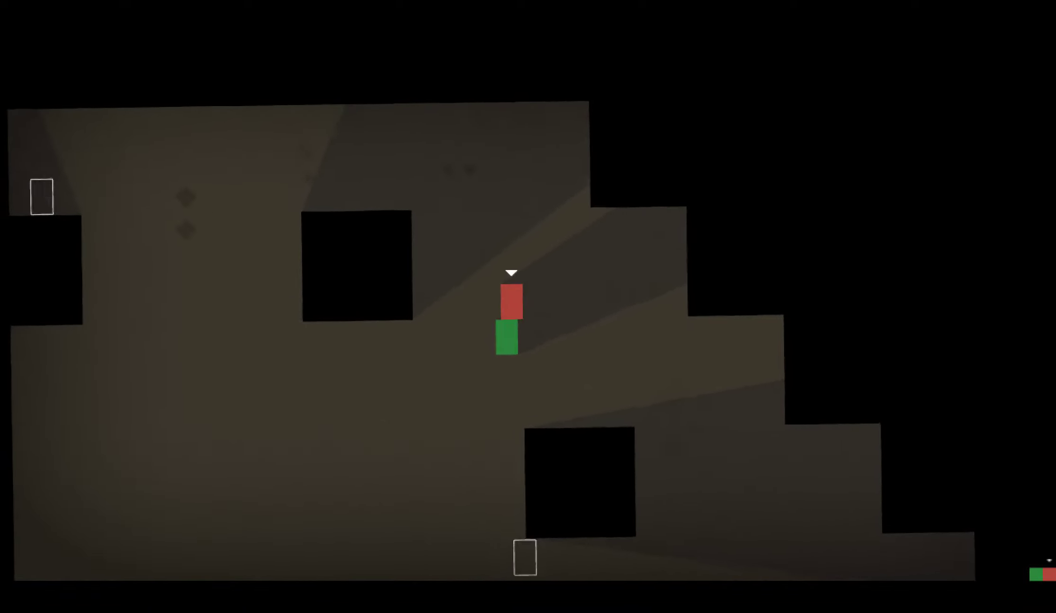
pyautogui.press('space')
pyautogui.press('Left')
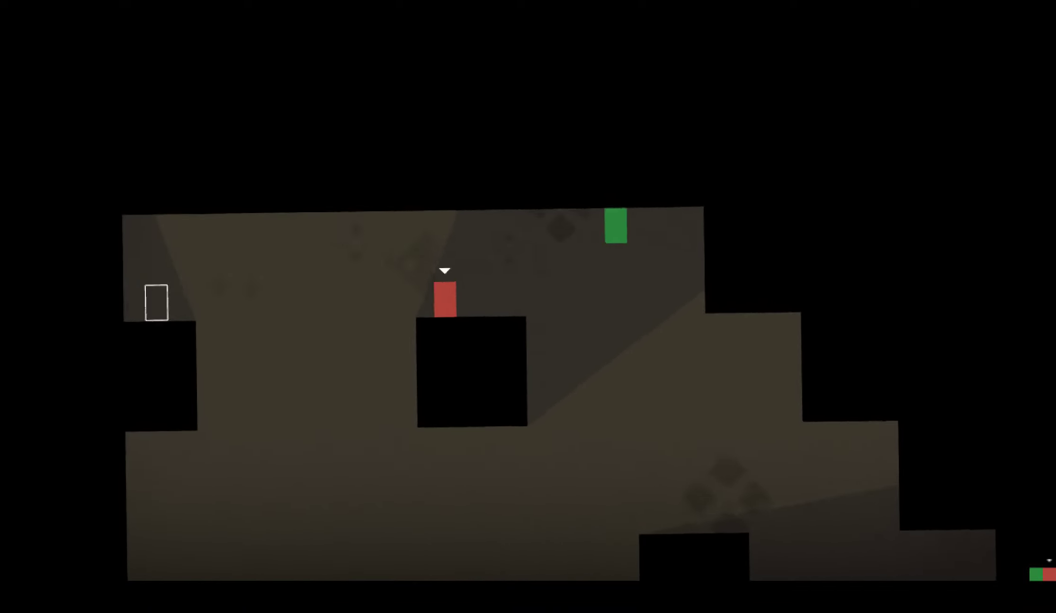
pyautogui.press('q')
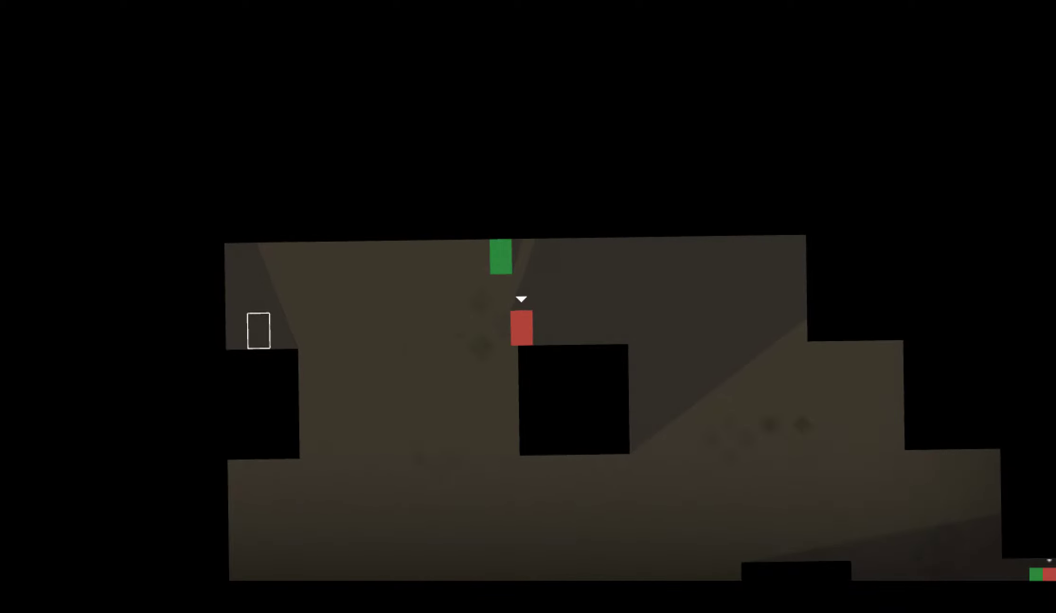
# - Drop James beside the block and walk each character down the steps into his exit
pyautogui.press('Tab')
pyautogui.press('Right')
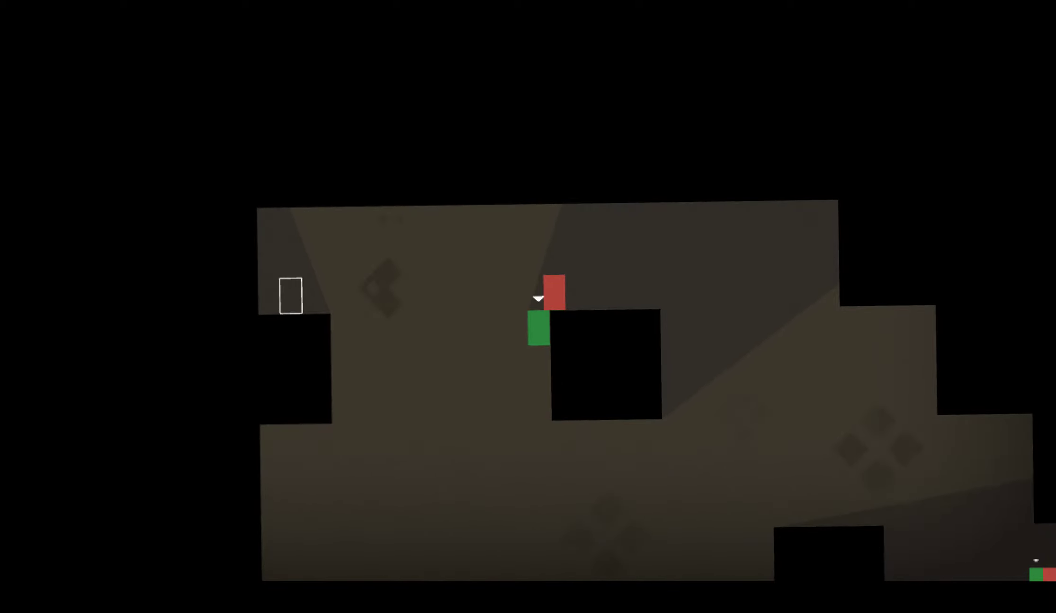
pyautogui.press('Tab')
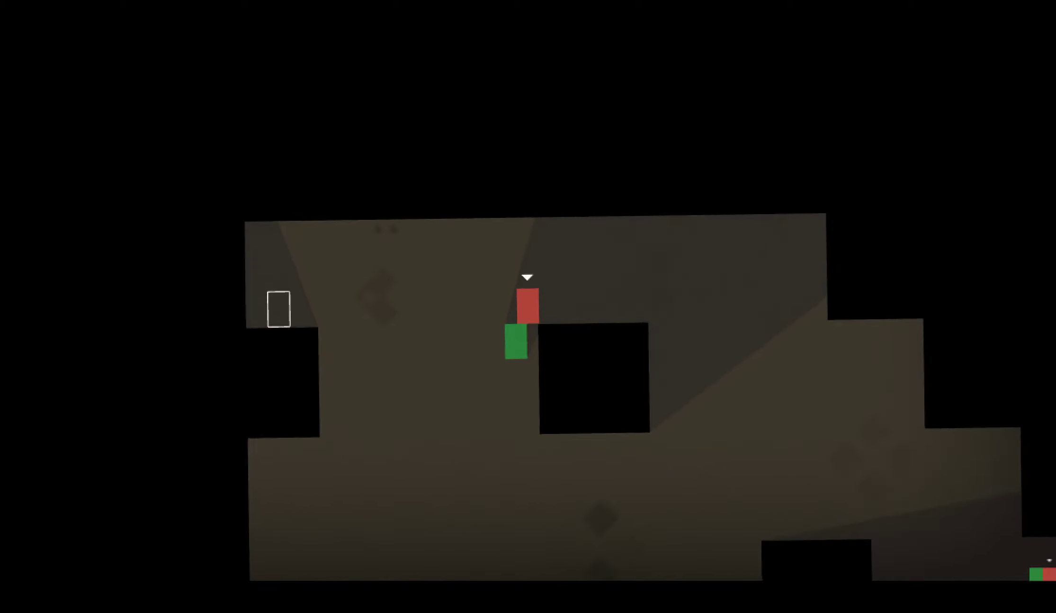
pyautogui.press('e')
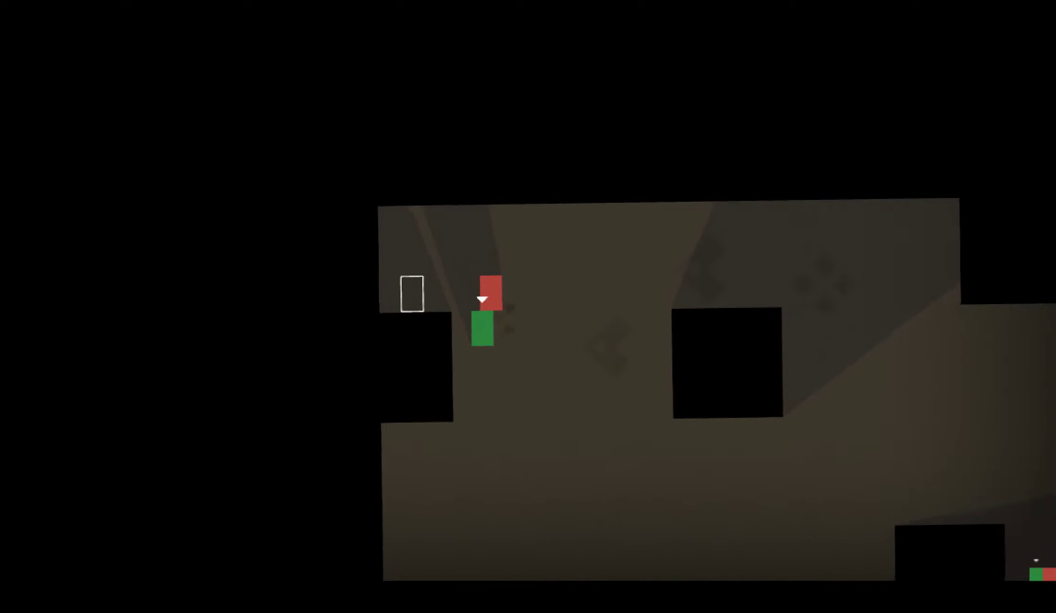
pyautogui.press('q')
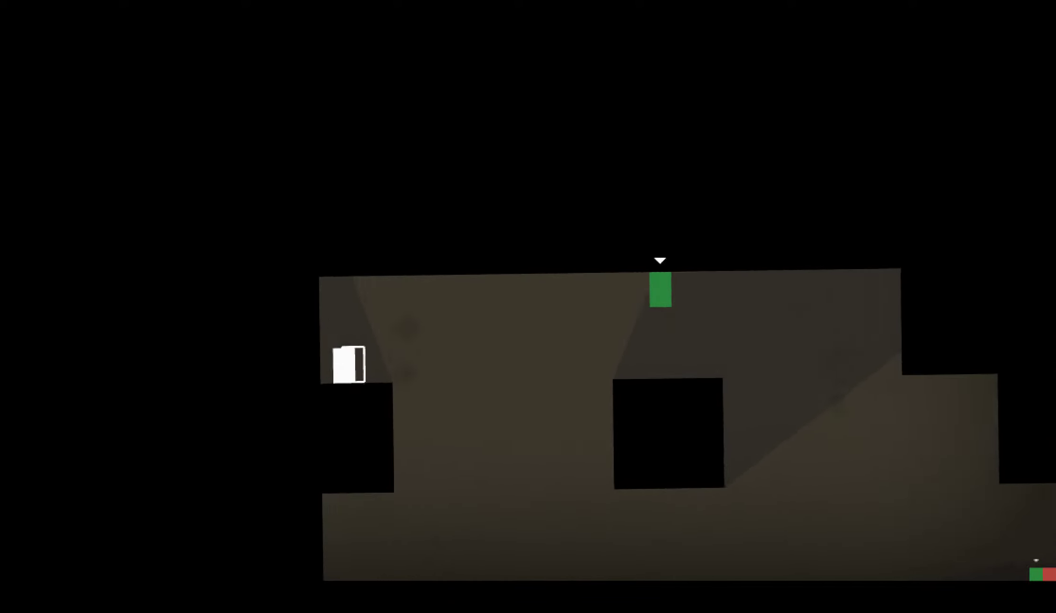
pyautogui.press('Right')
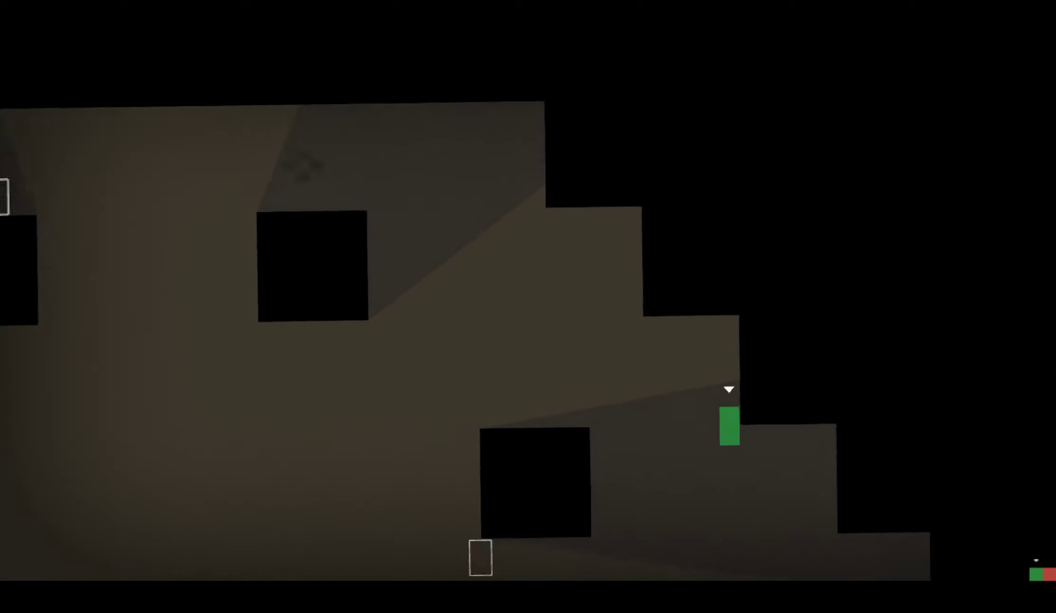
pyautogui.press('Right')
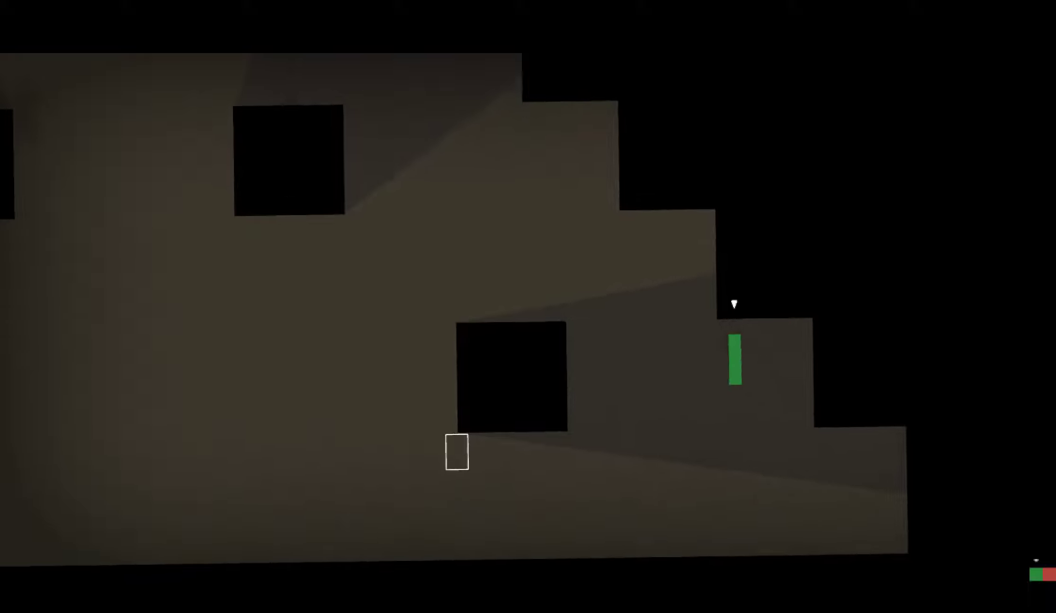
pyautogui.press('Left')
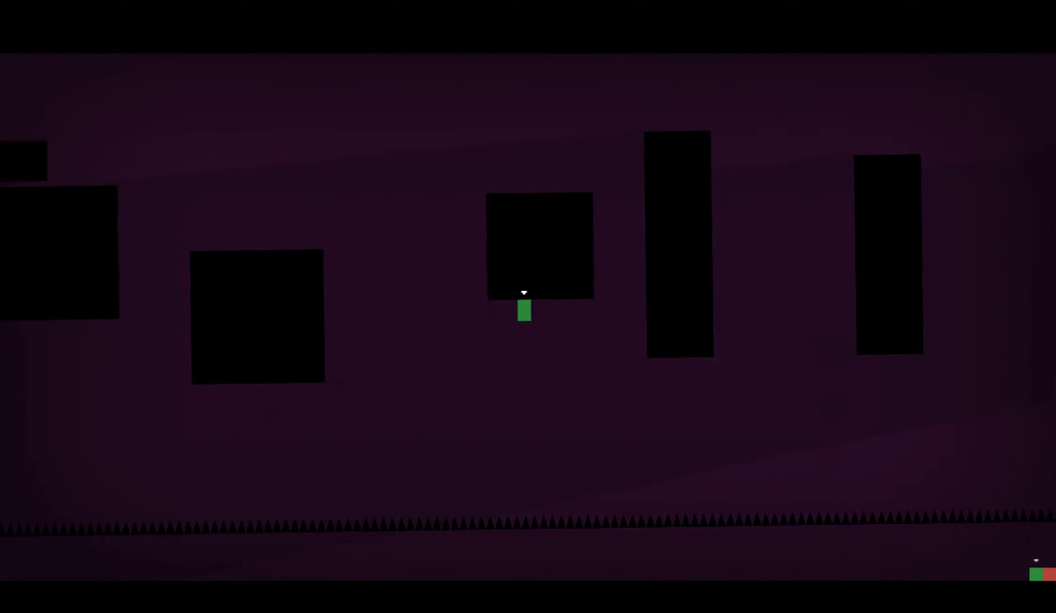
# - Lead James left along the platform undersides, past the S-shaped ledge and the pillars
pyautogui.press('Left')
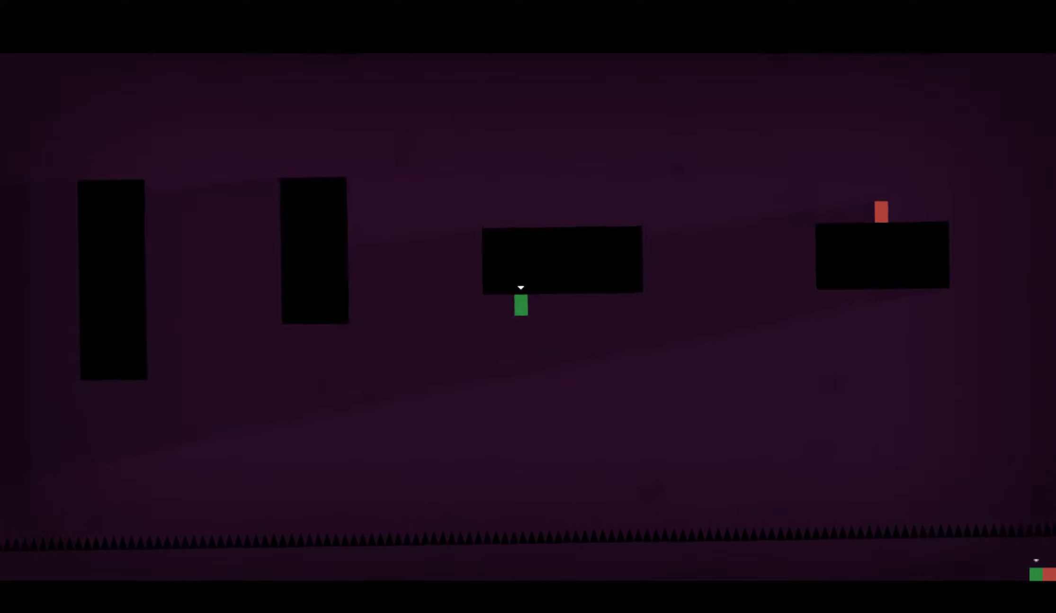
pyautogui.press('Left')
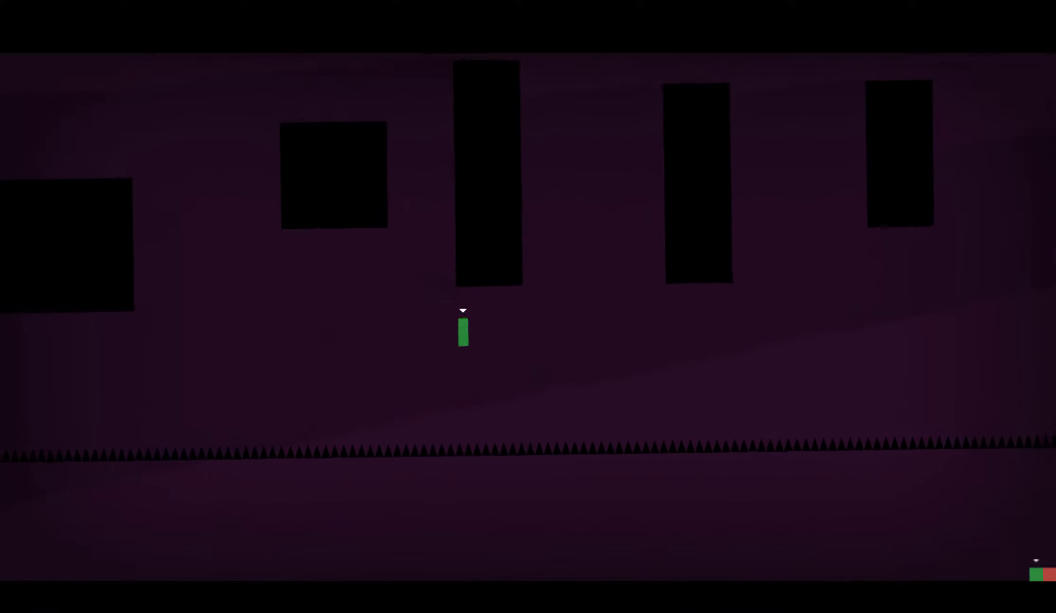
pyautogui.press('Left')
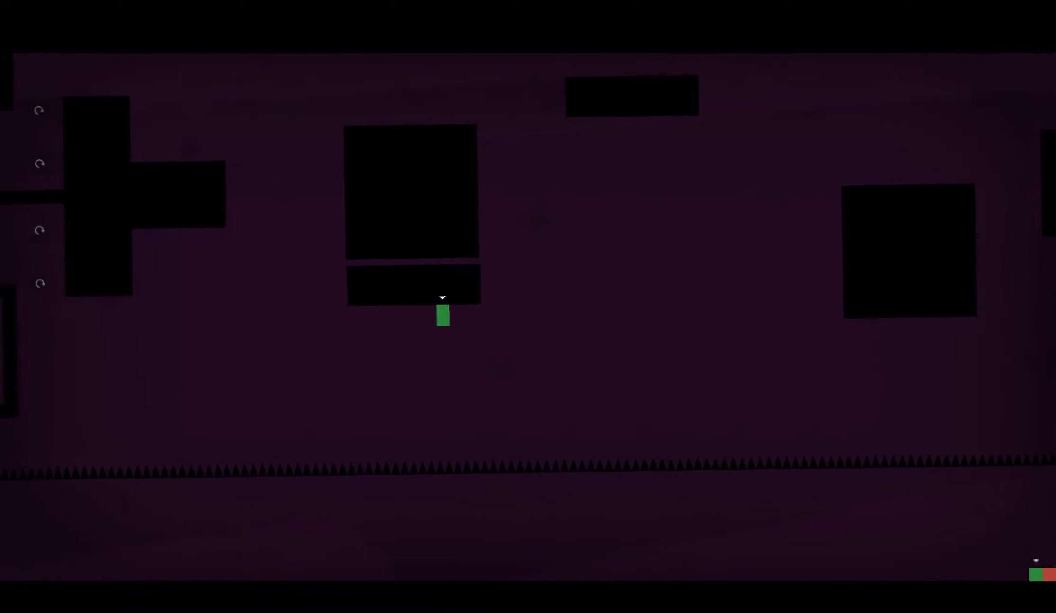
pyautogui.press('Left')
pyautogui.press('Left')
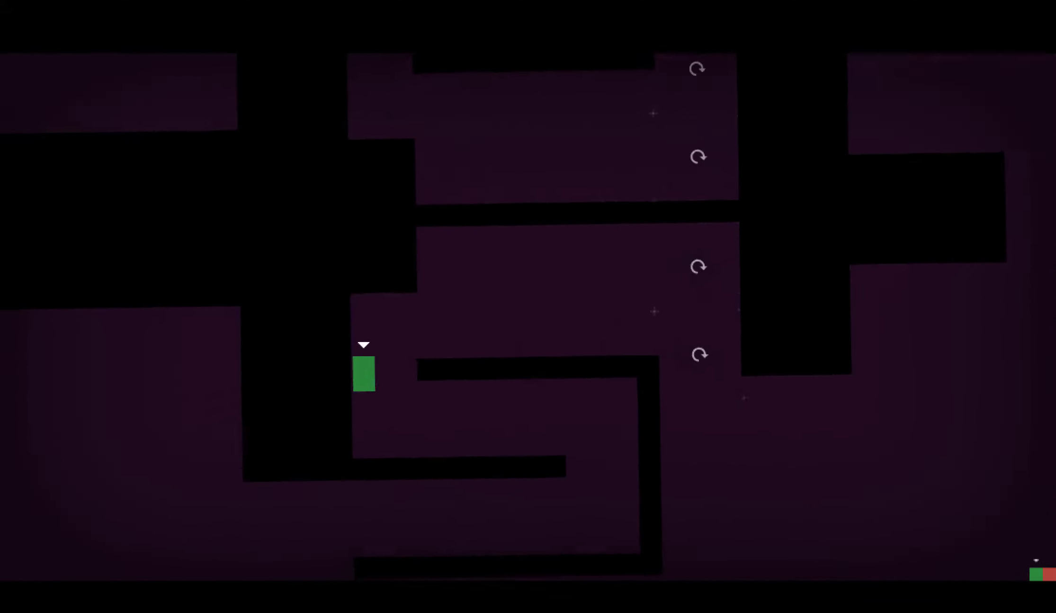
pyautogui.press('Right')
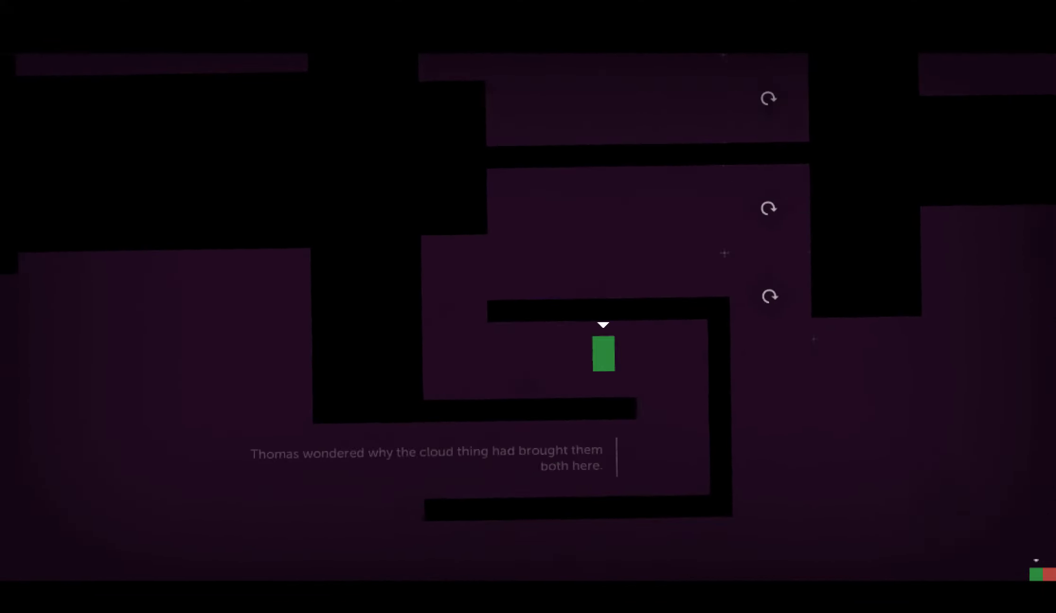
pyautogui.press('Left')
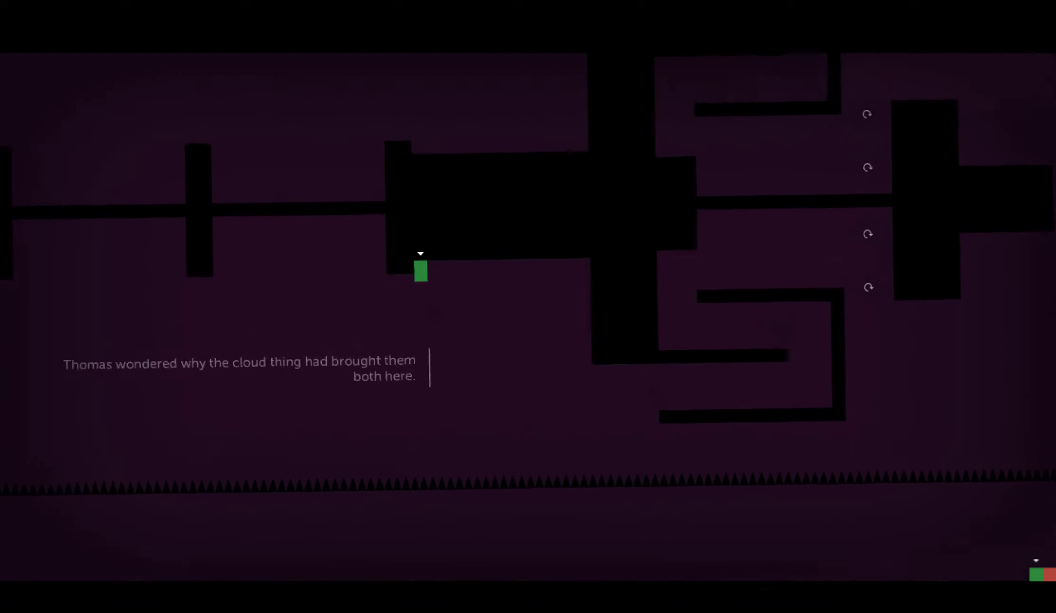
pyautogui.press('Left')
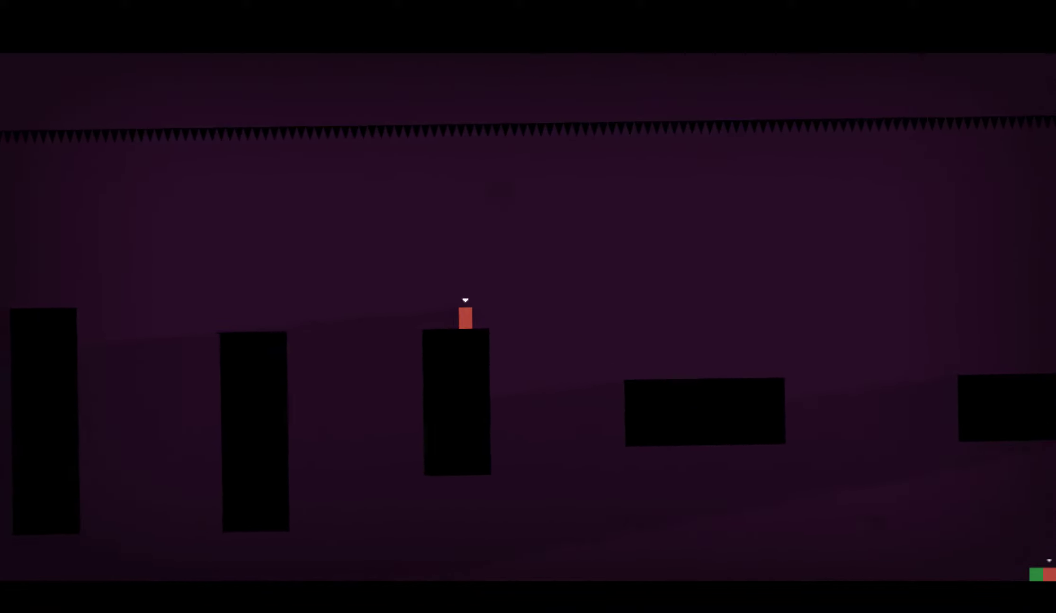
# - Hop Thomas across the platforms and back onto the square platform
pyautogui.press('Right')
pyautogui.press('space')
pyautogui.press('space')
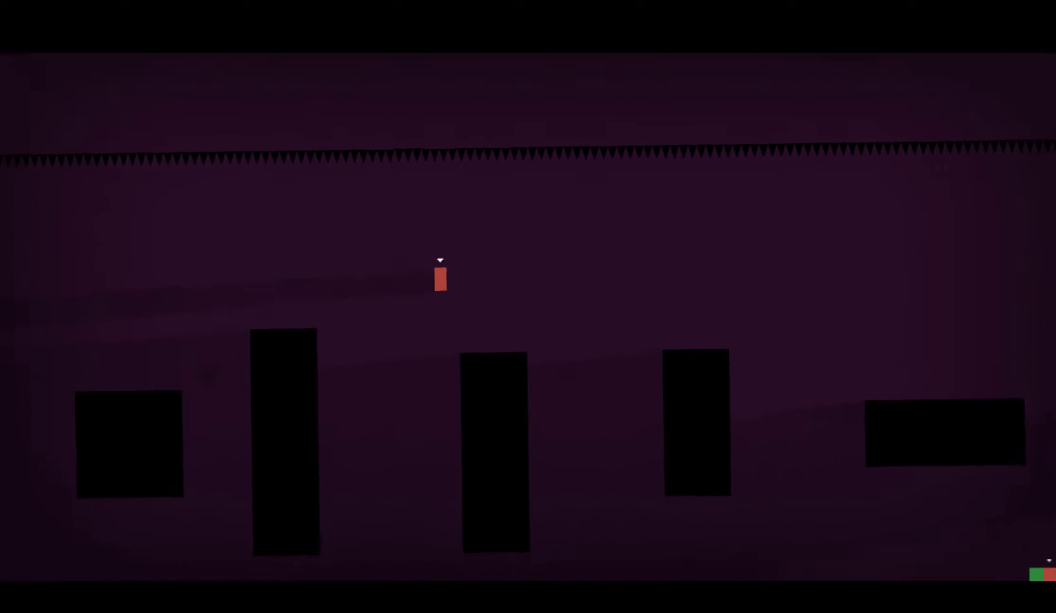
pyautogui.press('Left')
pyautogui.press('space')
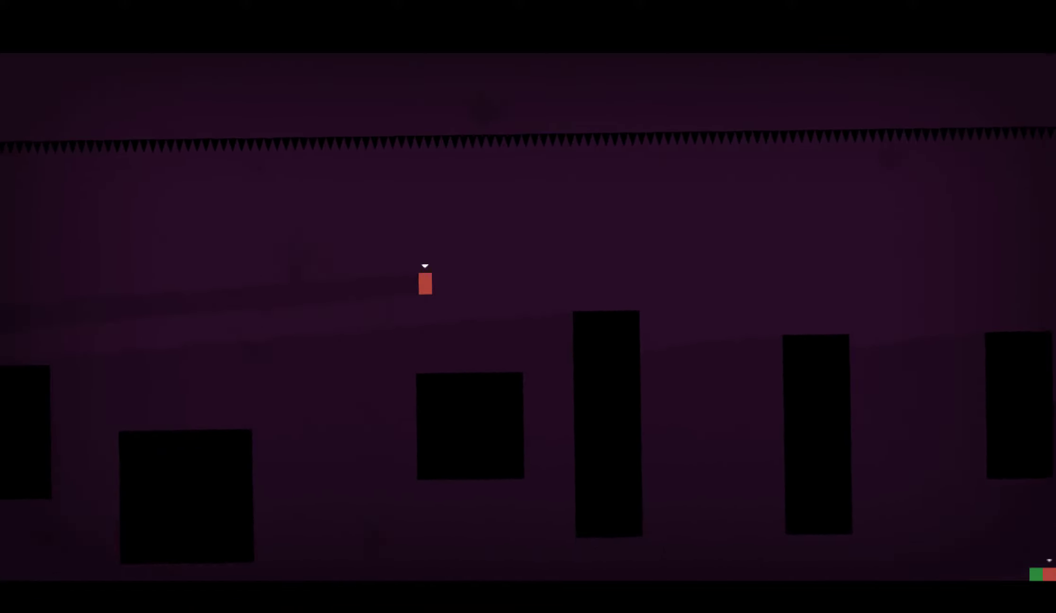
pyautogui.press('Left')
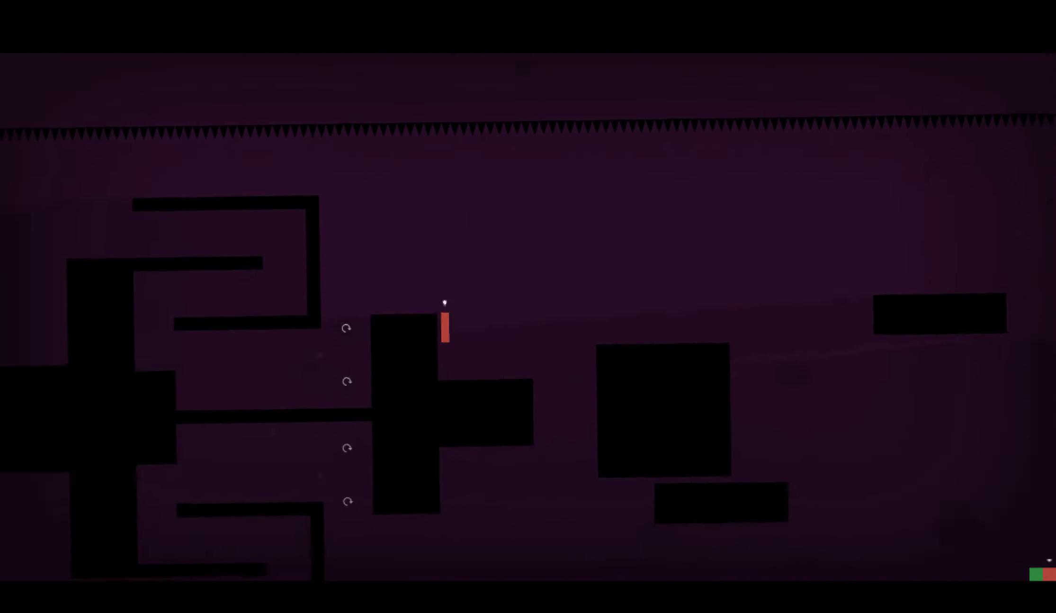
# - Move Thomas past the rotation icons up to the upper platform and jump off the pillar
pyautogui.press('Left')
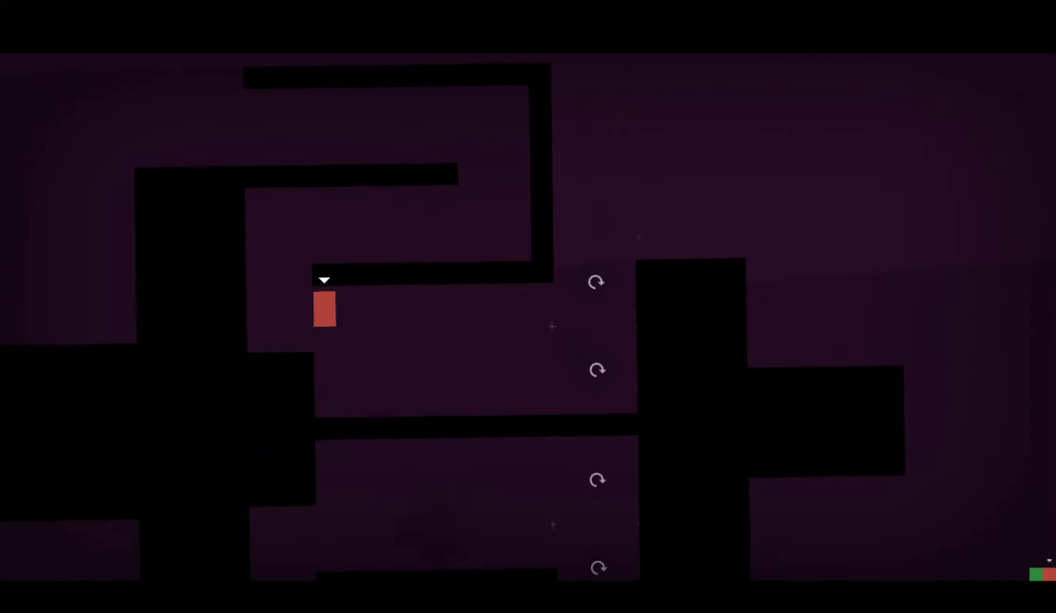
pyautogui.press('Right')
pyautogui.press('Left')
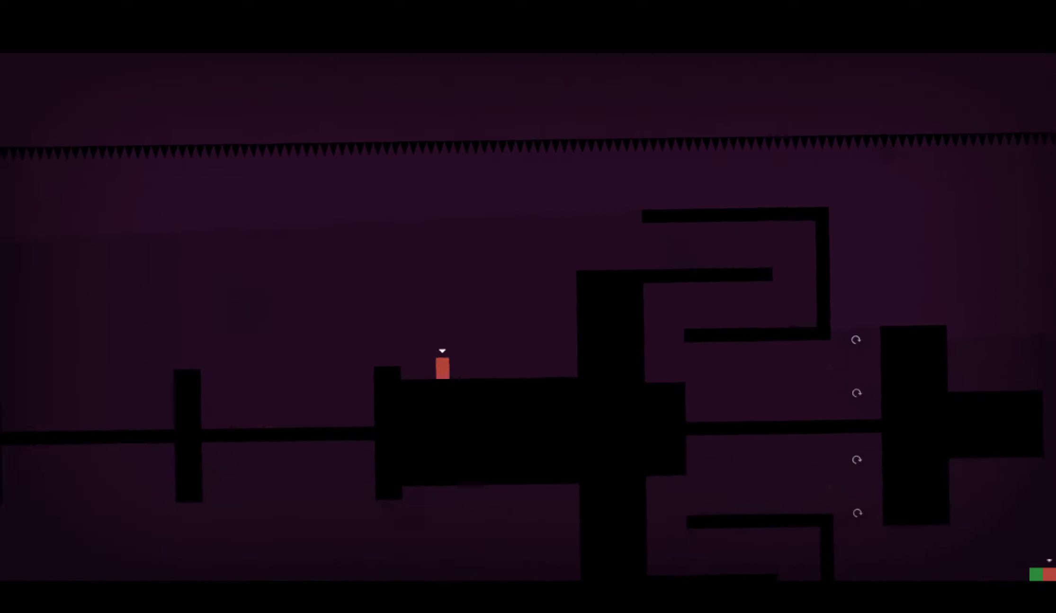
pyautogui.press('Left')
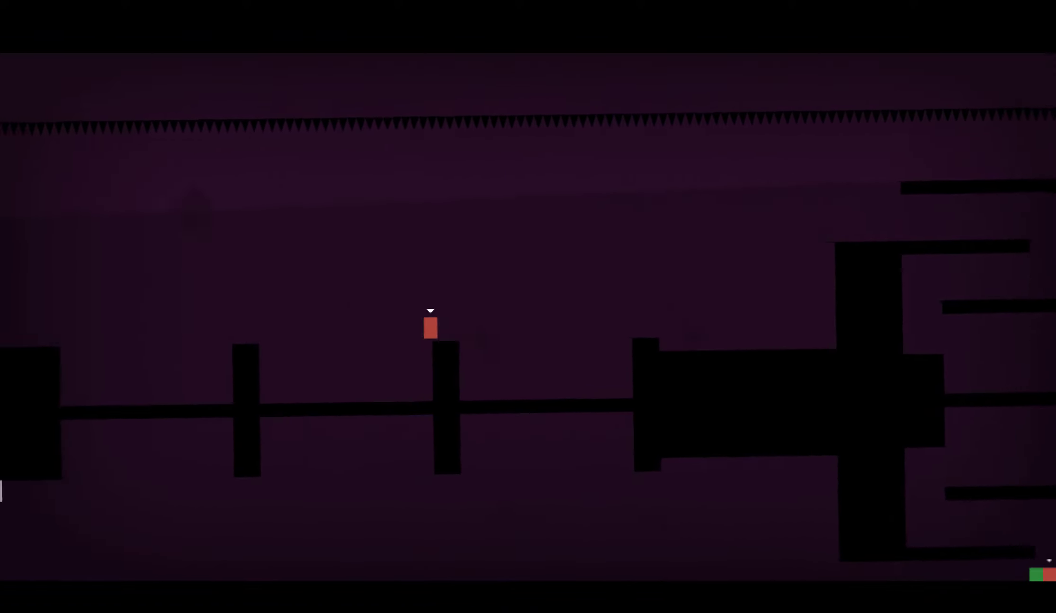
pyautogui.press('Left')
pyautogui.press('Up')
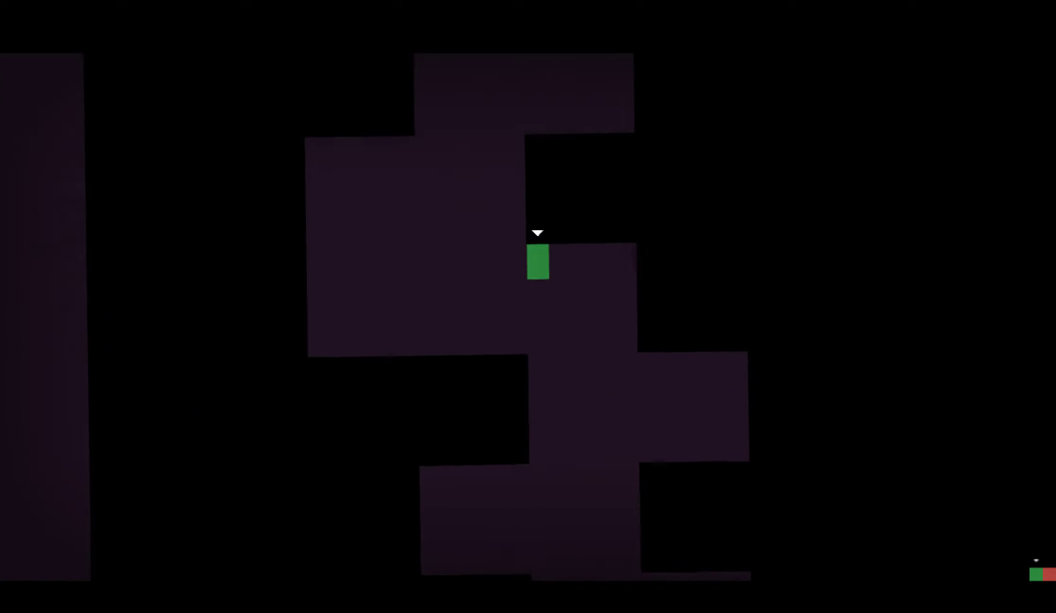
# - Switch to Thomas and climb the first ledges of the zigzag shaft
pyautogui.press('e')
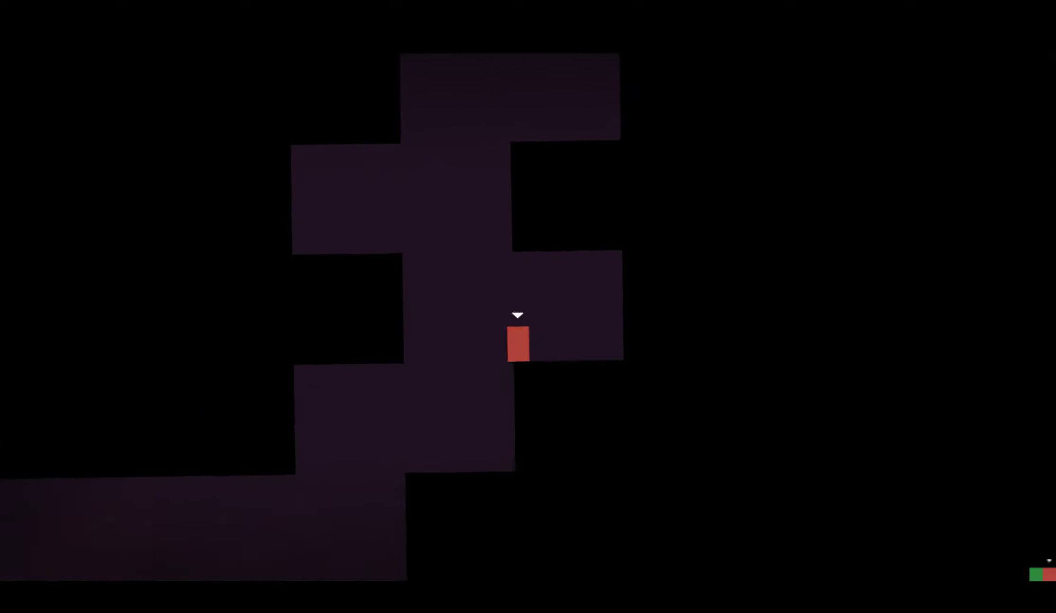
pyautogui.press('Left')
pyautogui.press('Up')
pyautogui.press('Right')
pyautogui.press('Up')
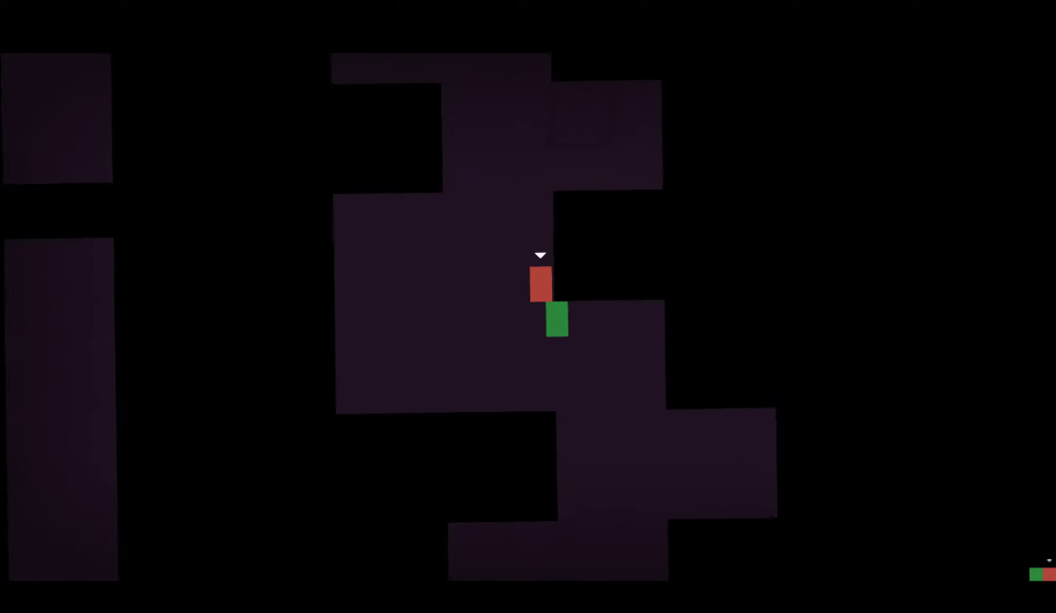
# - Jump Thomas to the upper platforms and onto the top ledge corridor
pyautogui.press('Up')
pyautogui.press('Right')
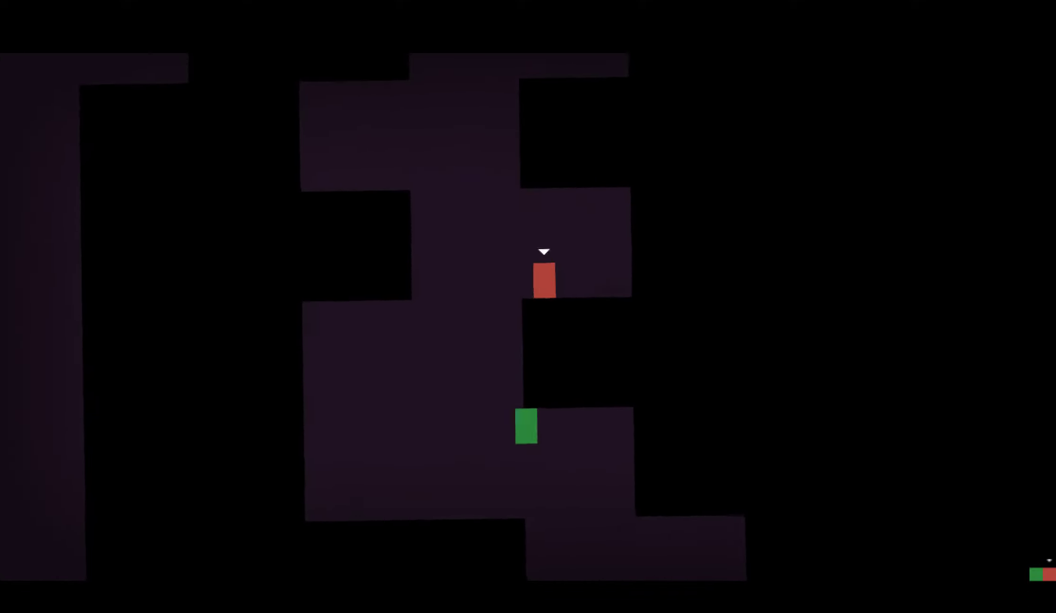
pyautogui.press('Right')
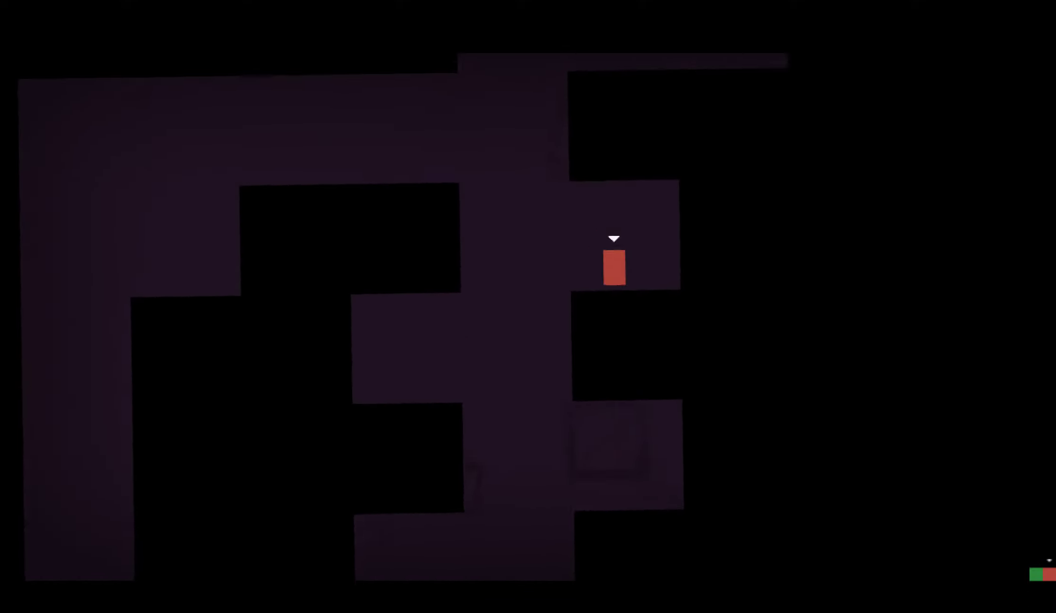
pyautogui.press('Left')
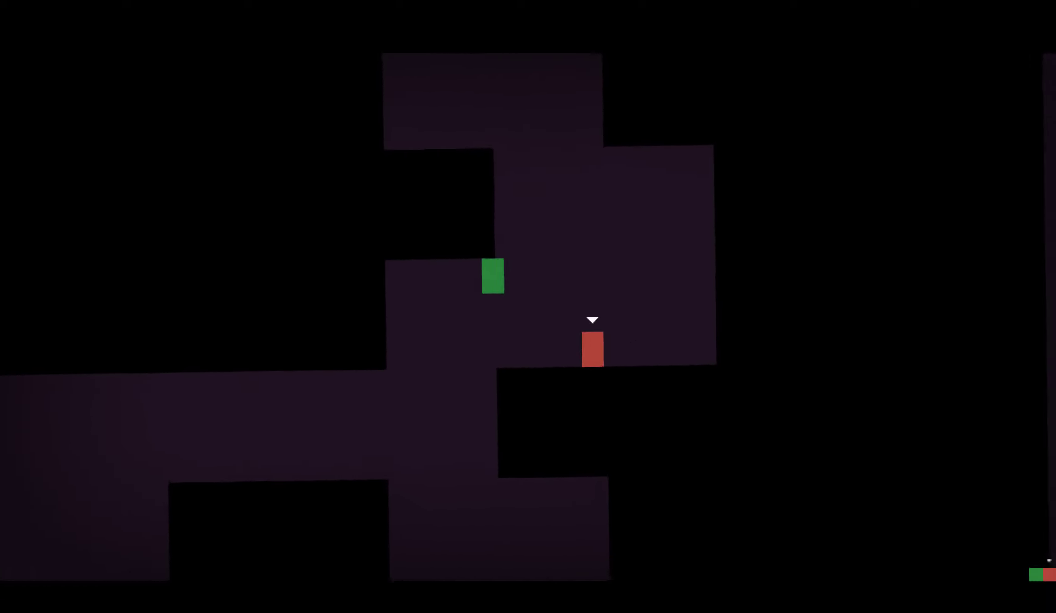
pyautogui.press('Up')
pyautogui.press('Right')
pyautogui.press('Right')
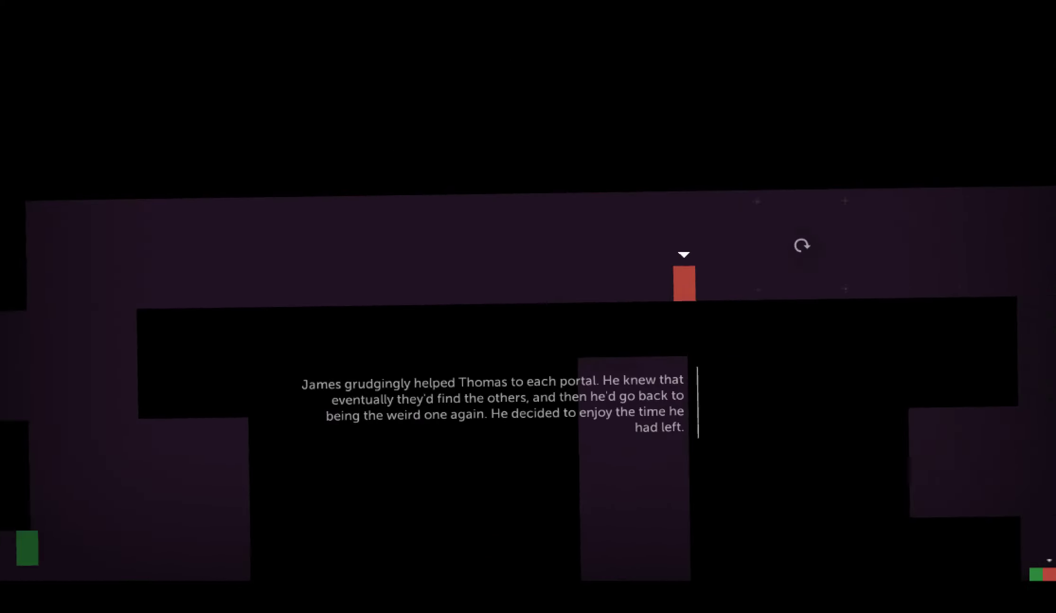
# - Slide James out of the notch along the ceiling, then lower Thomas on the shaft platform
pyautogui.press('q')
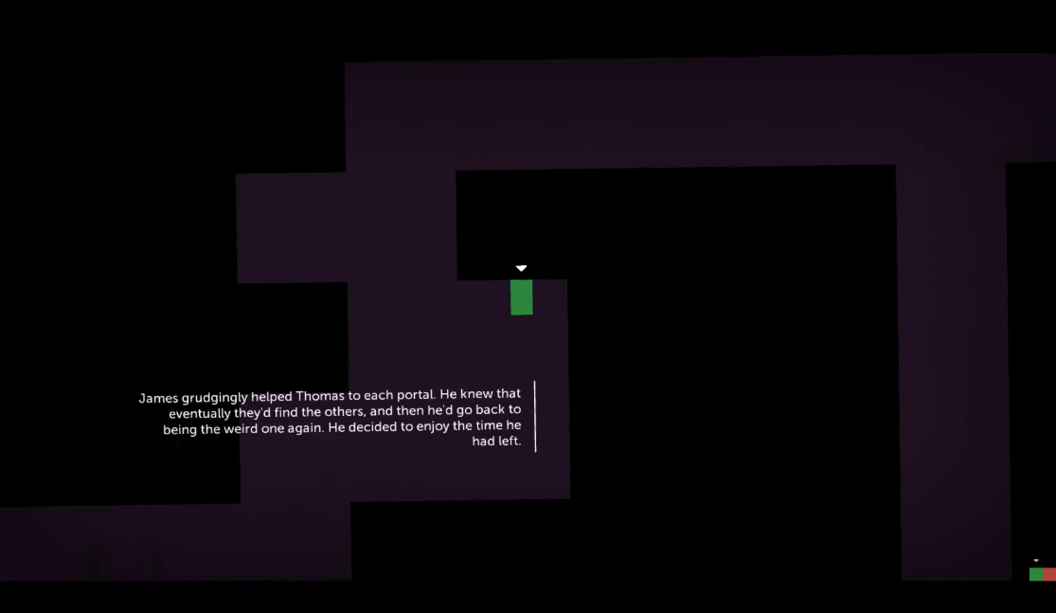
pyautogui.press('Left')
pyautogui.press('Right')
pyautogui.press('q')
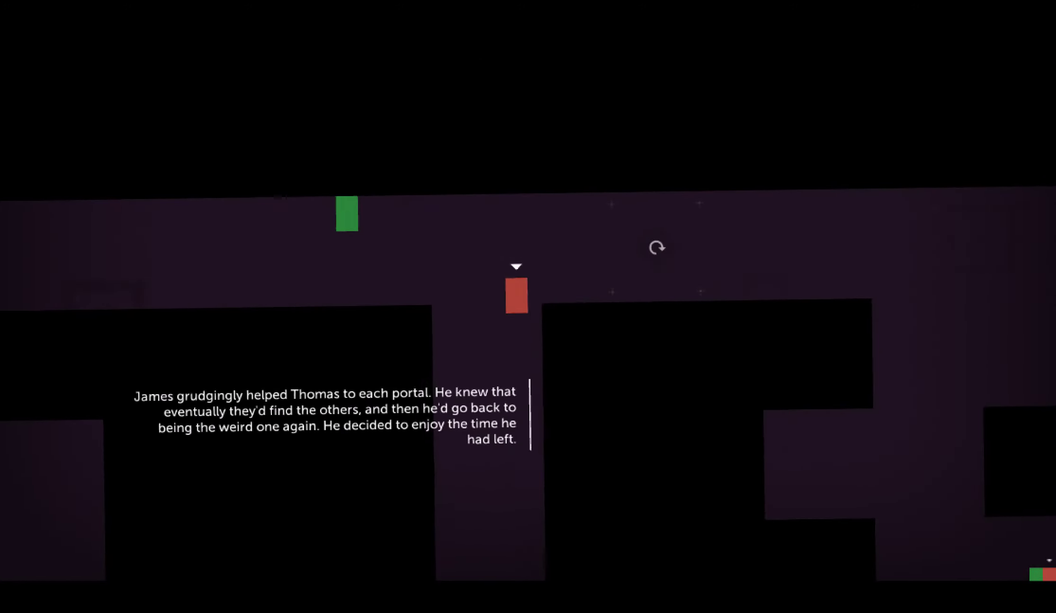
pyautogui.press('Right')
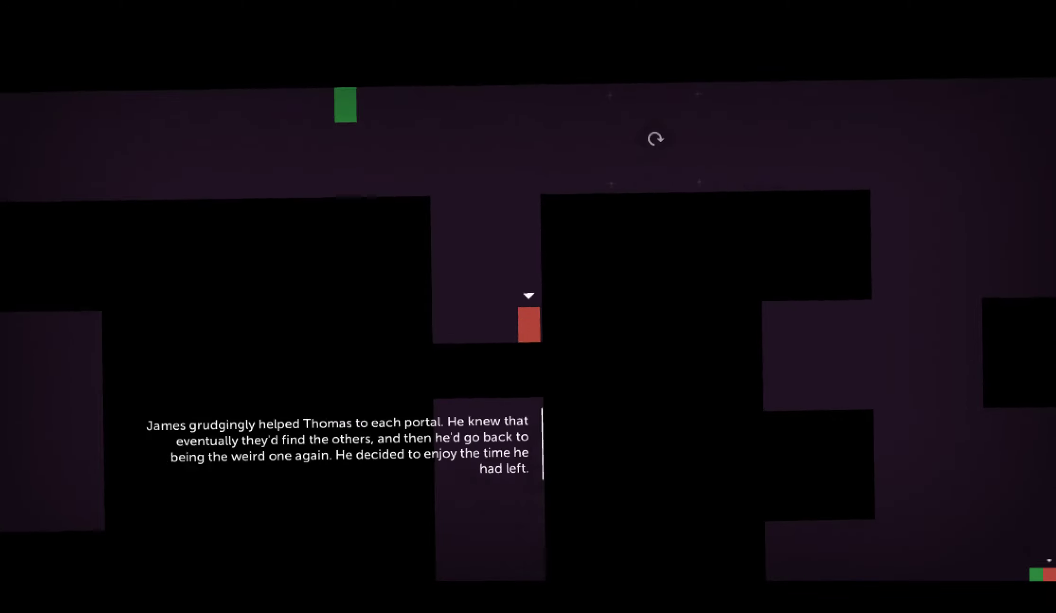
pyautogui.press('Left')
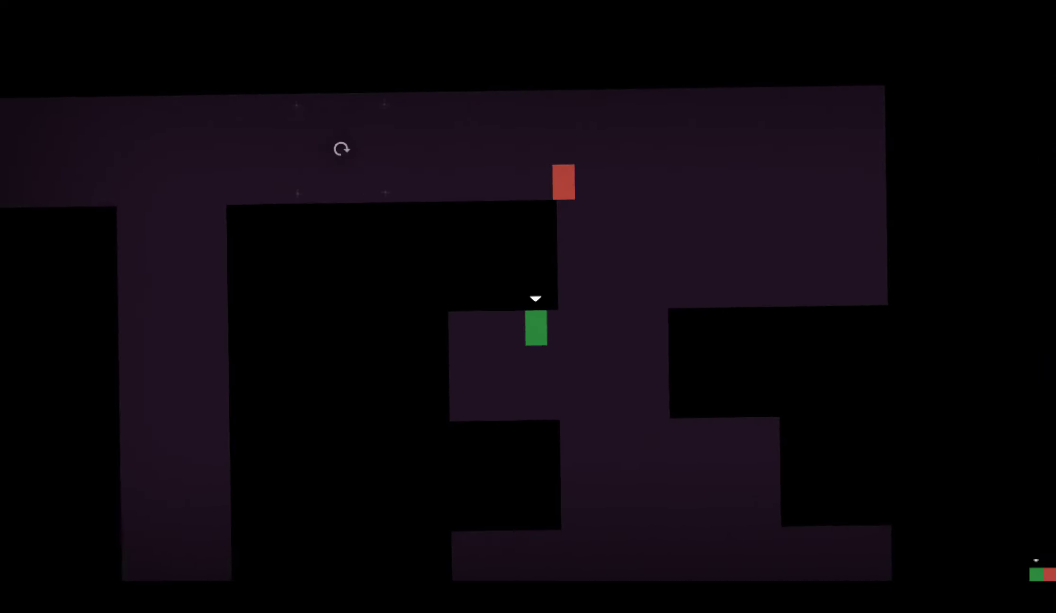
# - Bring James under Thomas and carry the pair left into the lower room
pyautogui.press('d')
pyautogui.press('w')
pyautogui.press('a')
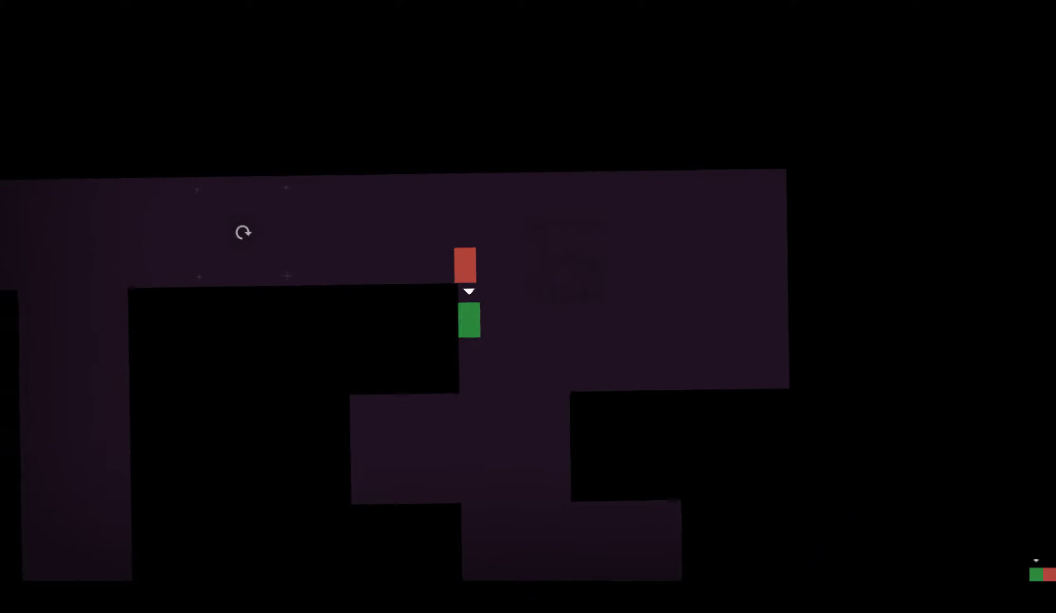
pyautogui.press('w')
pyautogui.press('a')
pyautogui.press('w')
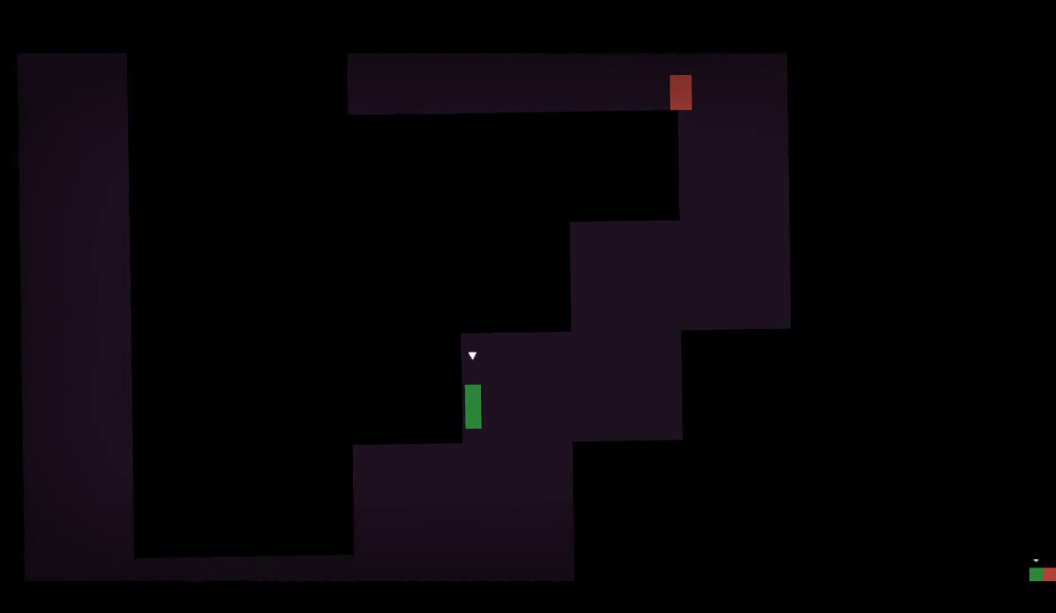
pyautogui.press('Left')
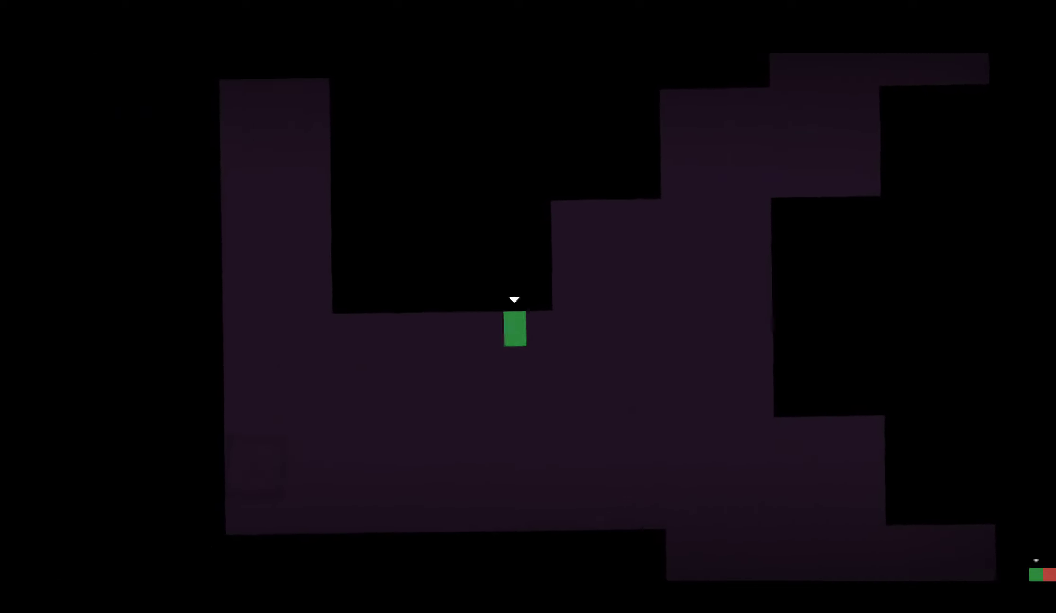
# - Drop James down the right shaft and move both characters into the exit portal
pyautogui.press('e')
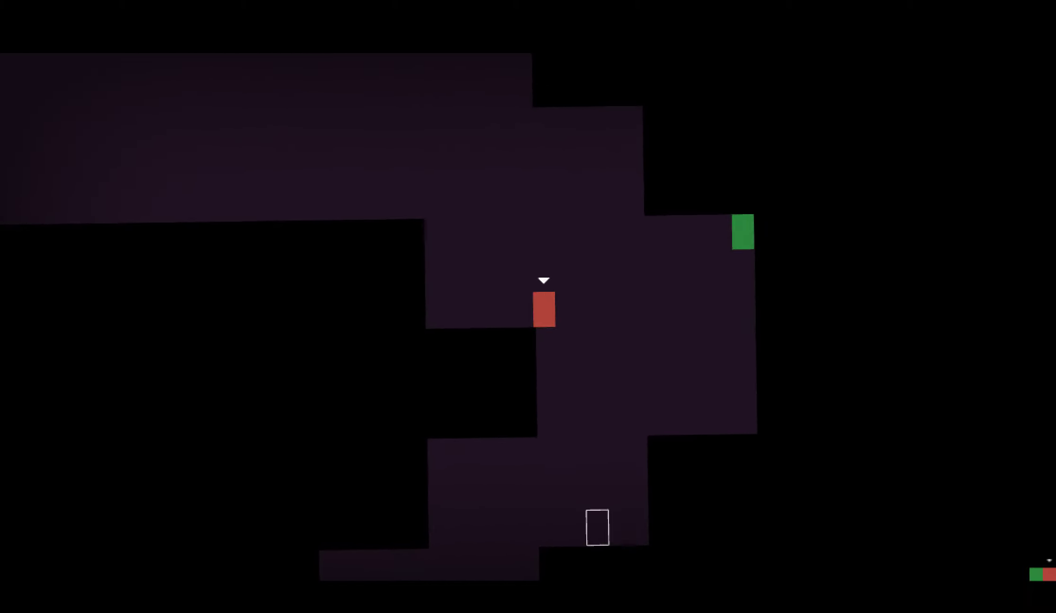
pyautogui.press('Tab')
pyautogui.press('Left')
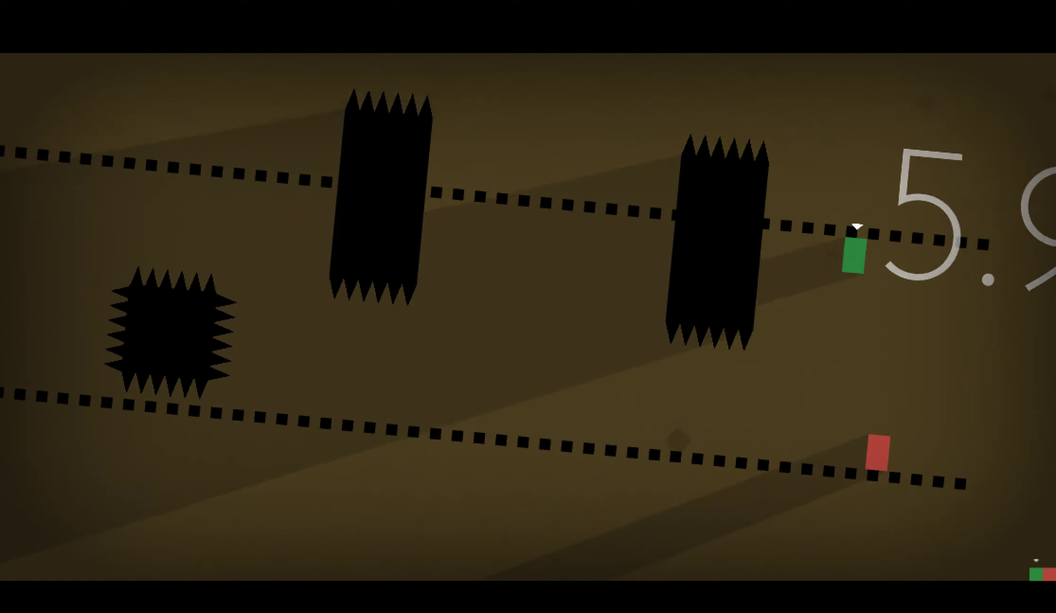
# - Work James left along the upper rail, slipping between the moving spiked pillars
pyautogui.press('Left')
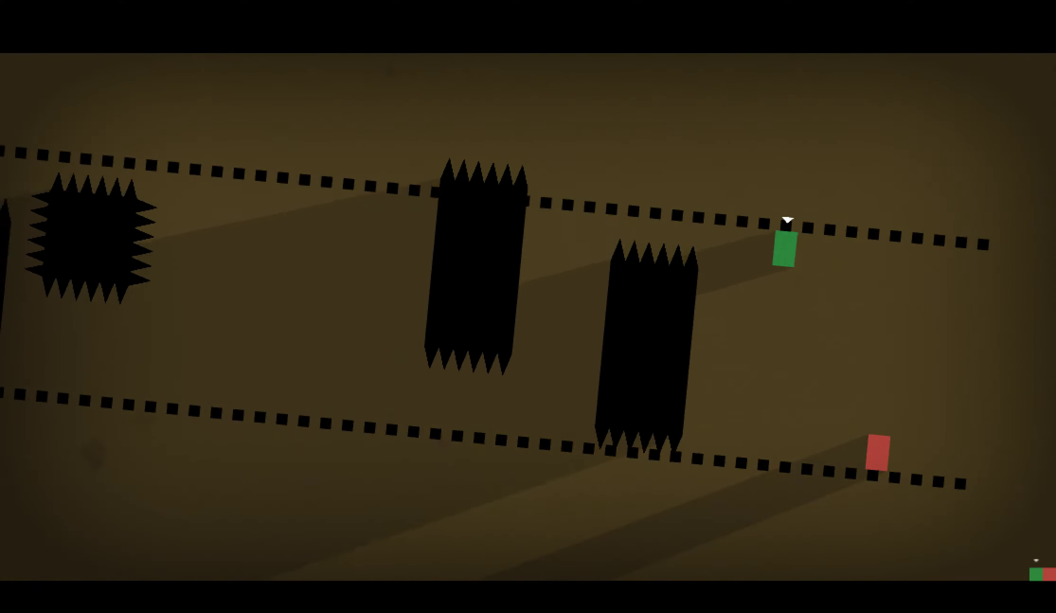
pyautogui.press('Left')
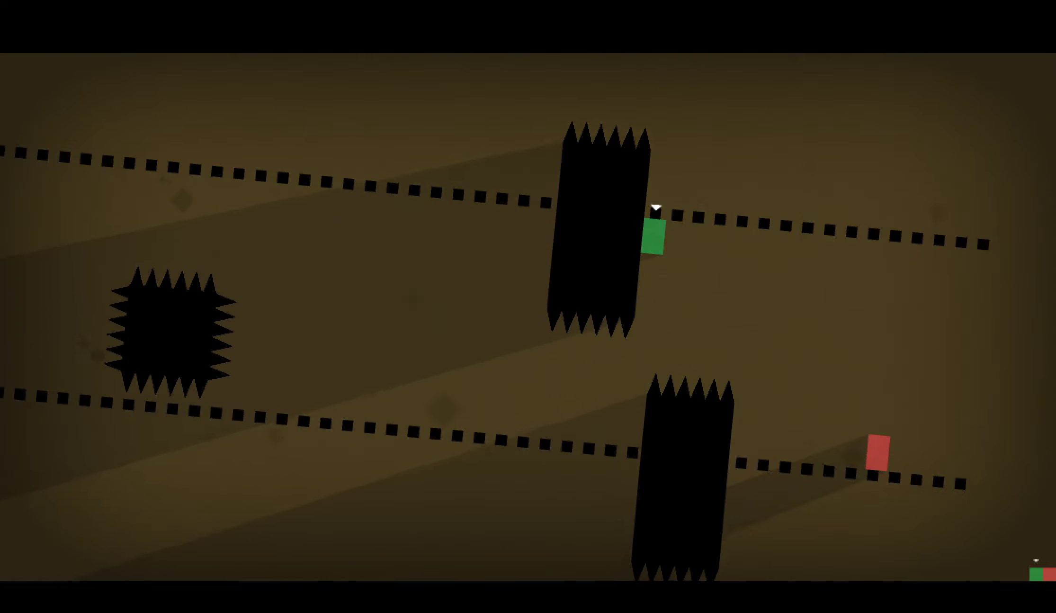
pyautogui.press('Left')
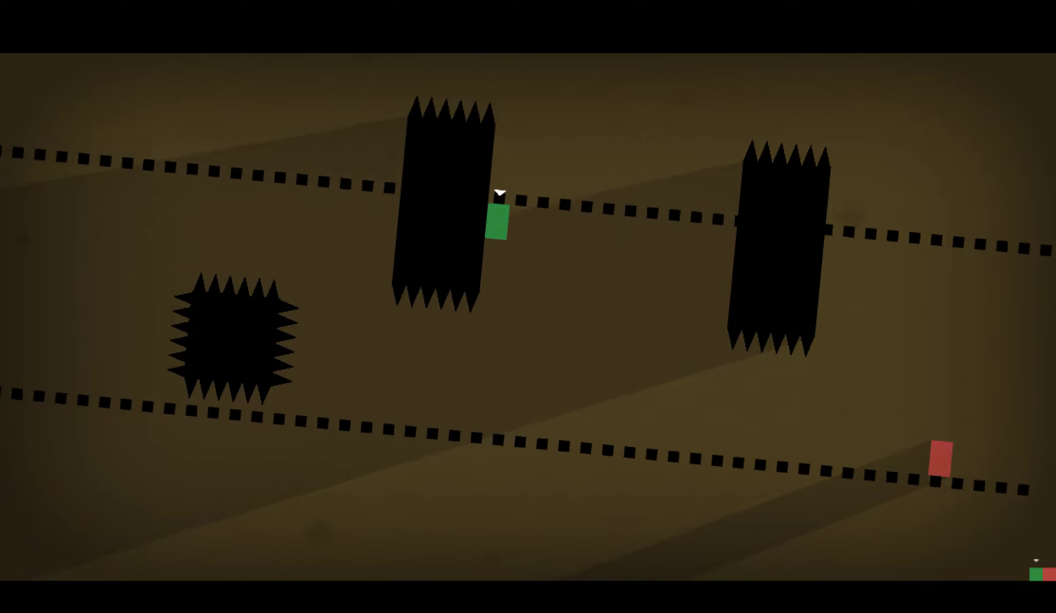
pyautogui.press('Right')
pyautogui.press('Right')
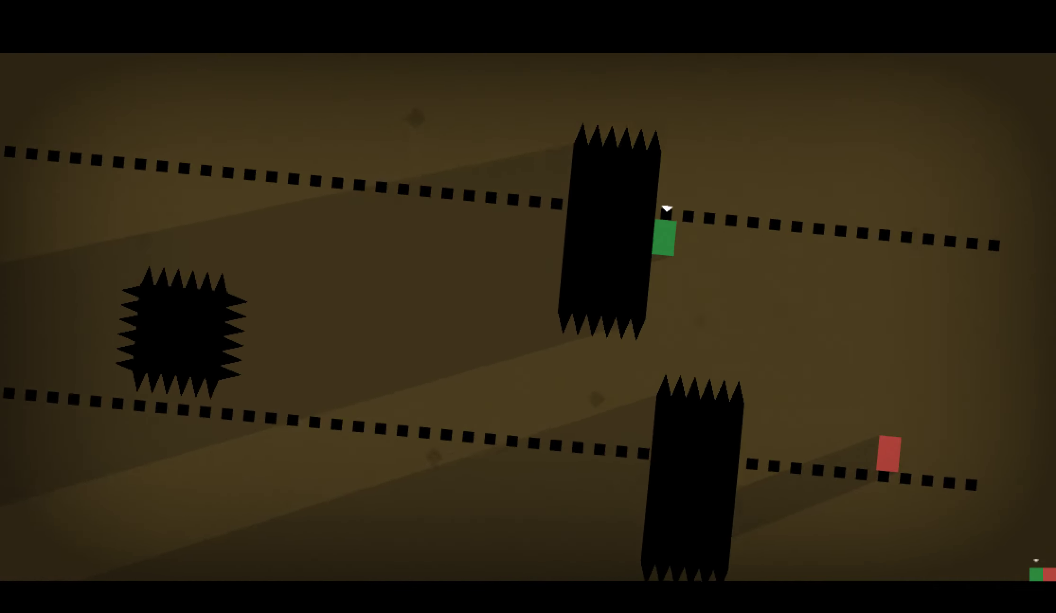
pyautogui.press('Left')
# - Switch to Thomas and bring him left along the lower rail through the first pillar gaps
pyautogui.press('Tab')
pyautogui.press('Left')
pyautogui.press('Left')
pyautogui.press('Left')
pyautogui.press('Left')
pyautogui.press('Up')
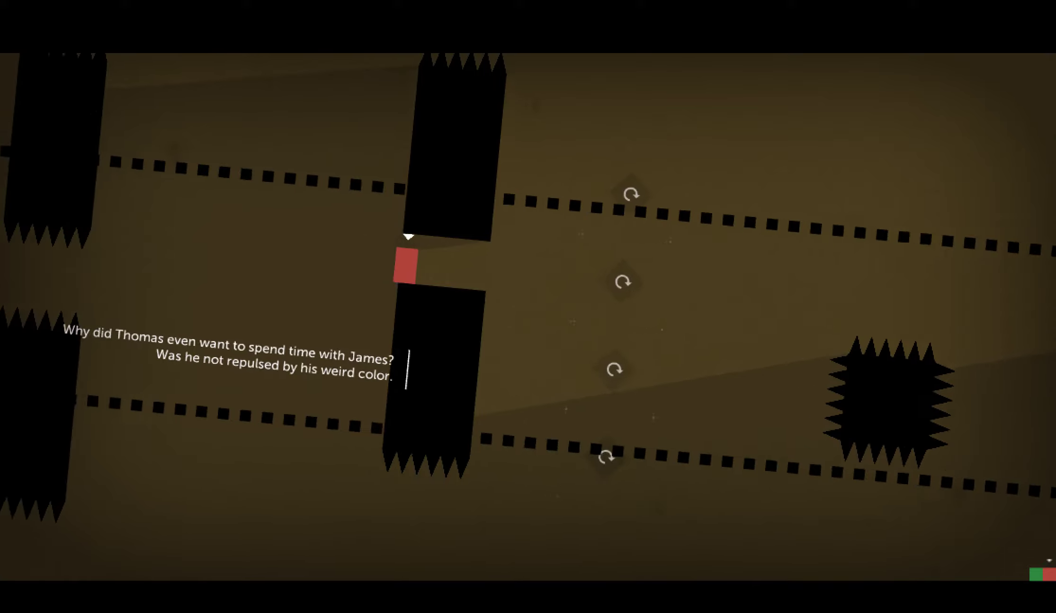
pyautogui.press('Left')
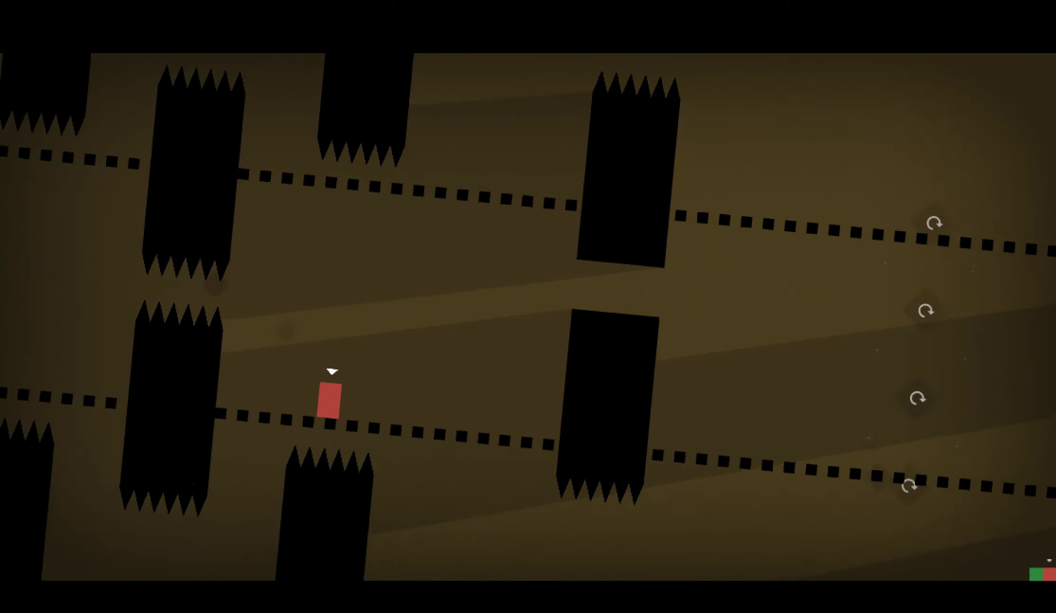
pyautogui.press('Left')
pyautogui.press('Up')
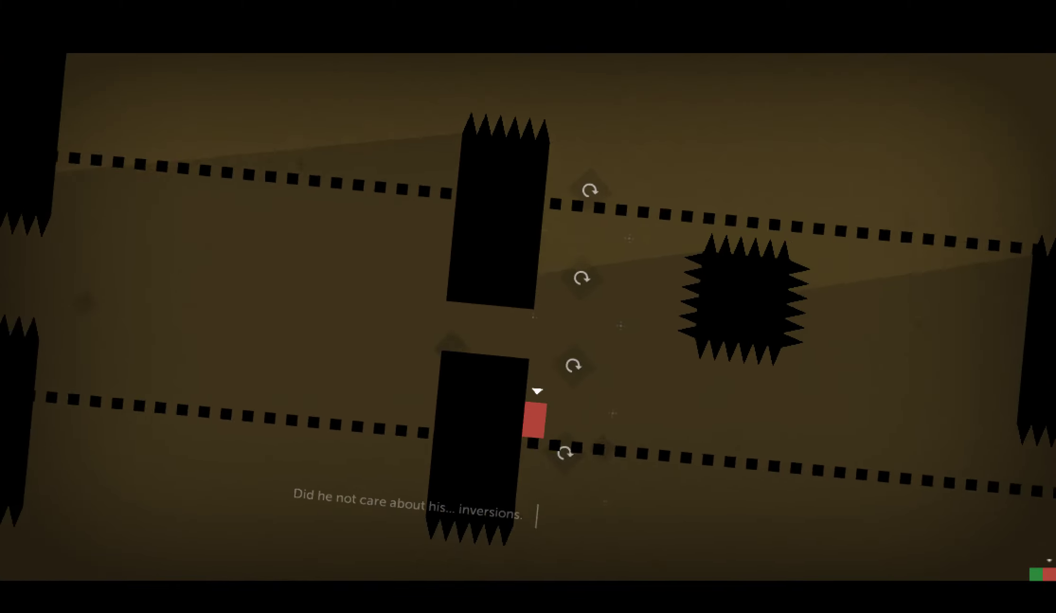
pyautogui.press('Left')
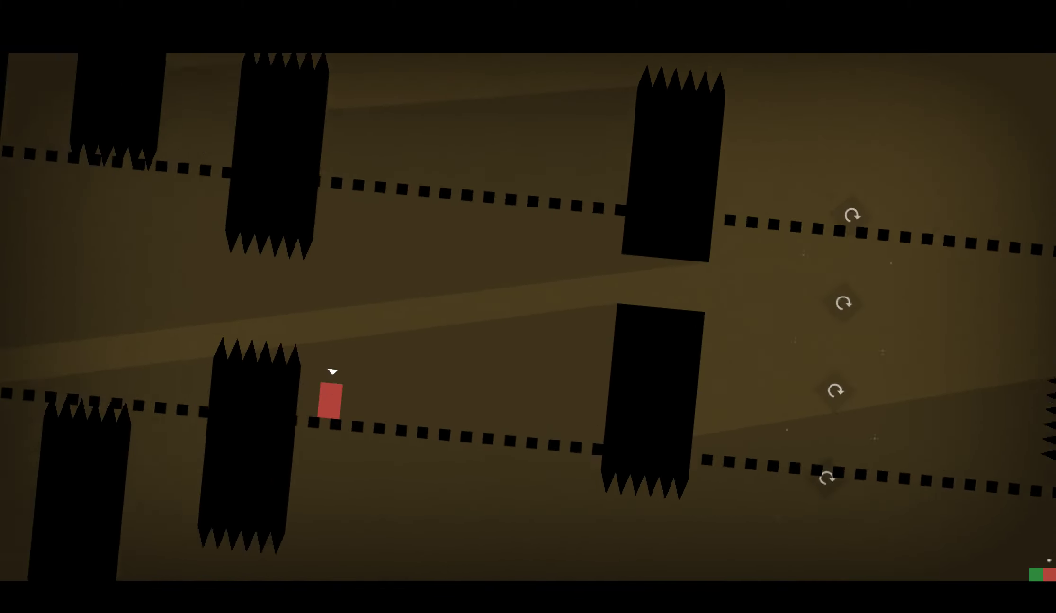
# - Jump Thomas over the oncoming spiked pillars and land him at the checkpoint
pyautogui.press('Right')
pyautogui.press('Up')
pyautogui.press('Left')
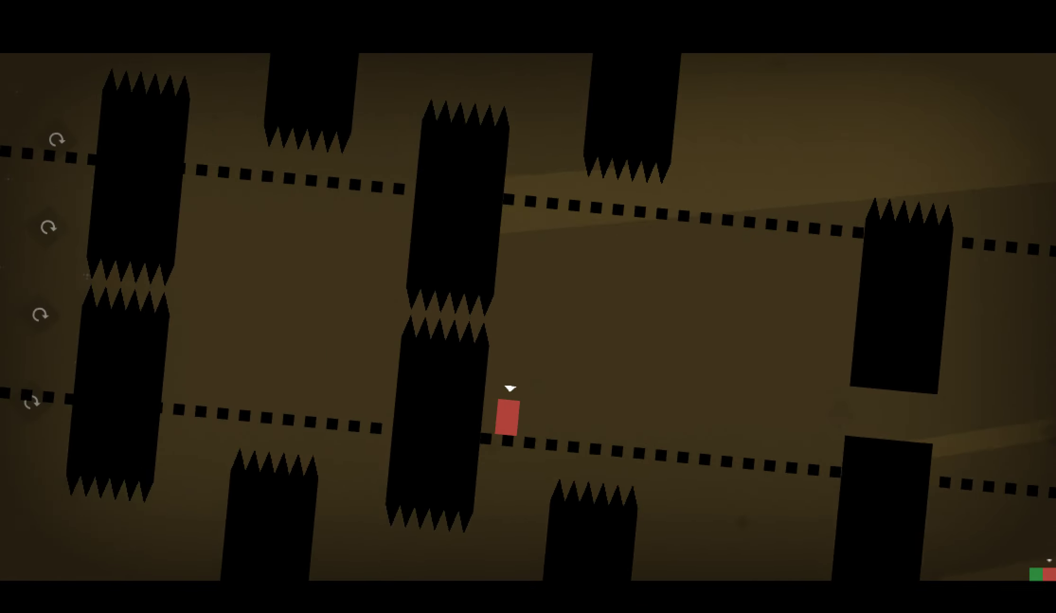
pyautogui.press('Up')
pyautogui.press('Up')
pyautogui.press('Left')
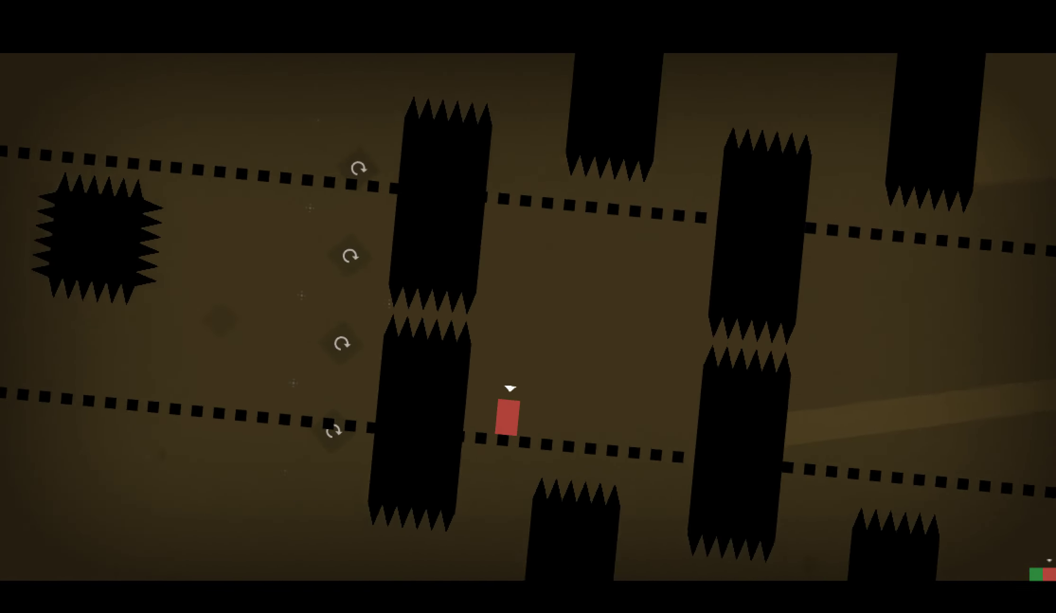
pyautogui.press('Up')
pyautogui.press('Left')
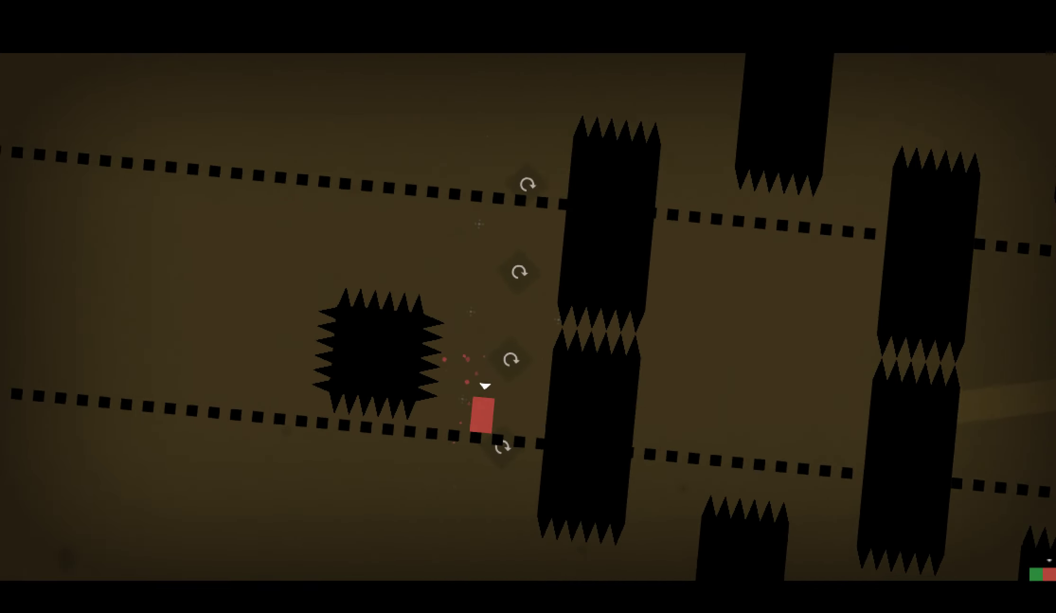
pyautogui.press('Left')
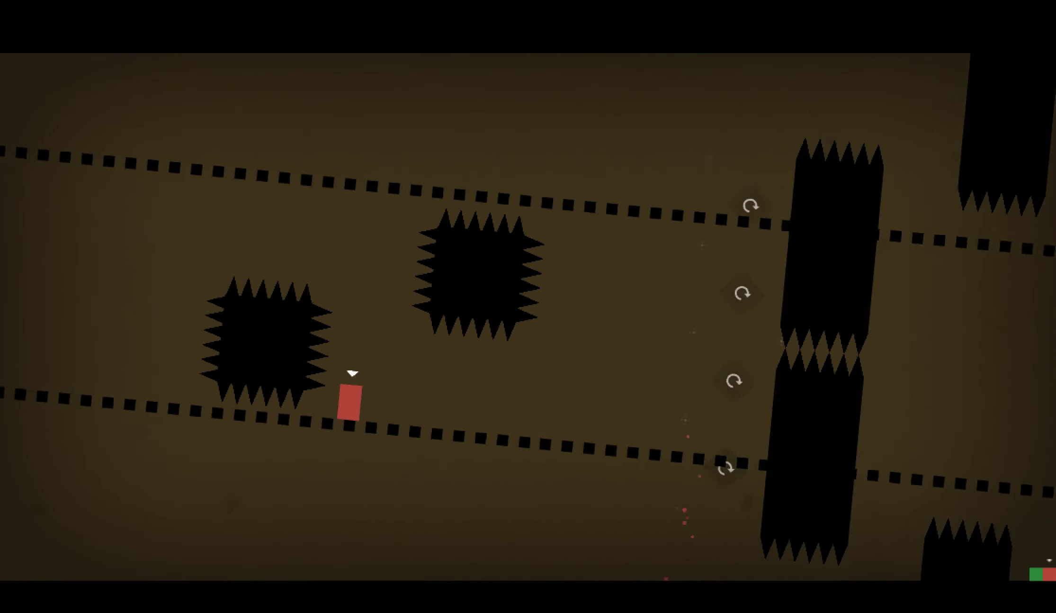
pyautogui.press('Left')
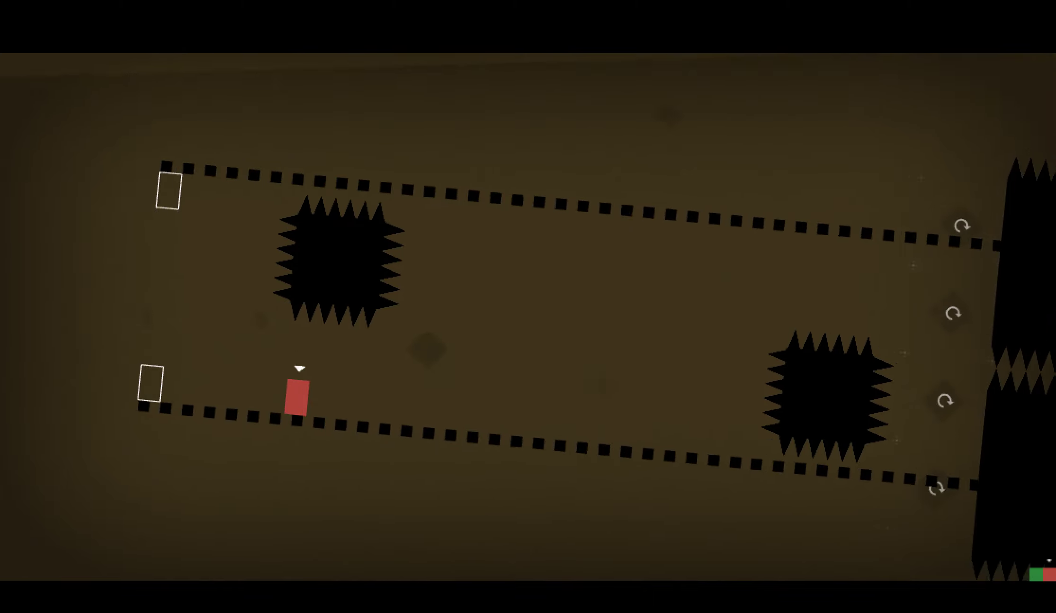
pyautogui.press('Left')
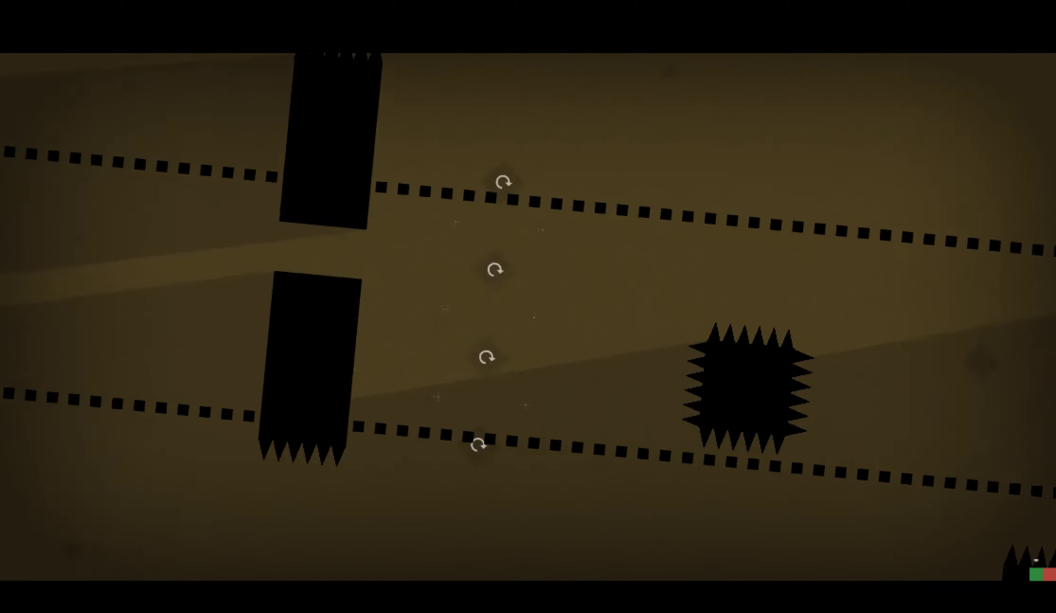
# - Move James along the upper rail, dipping between the rails to dodge the first spiked pillars
pyautogui.press('Left')
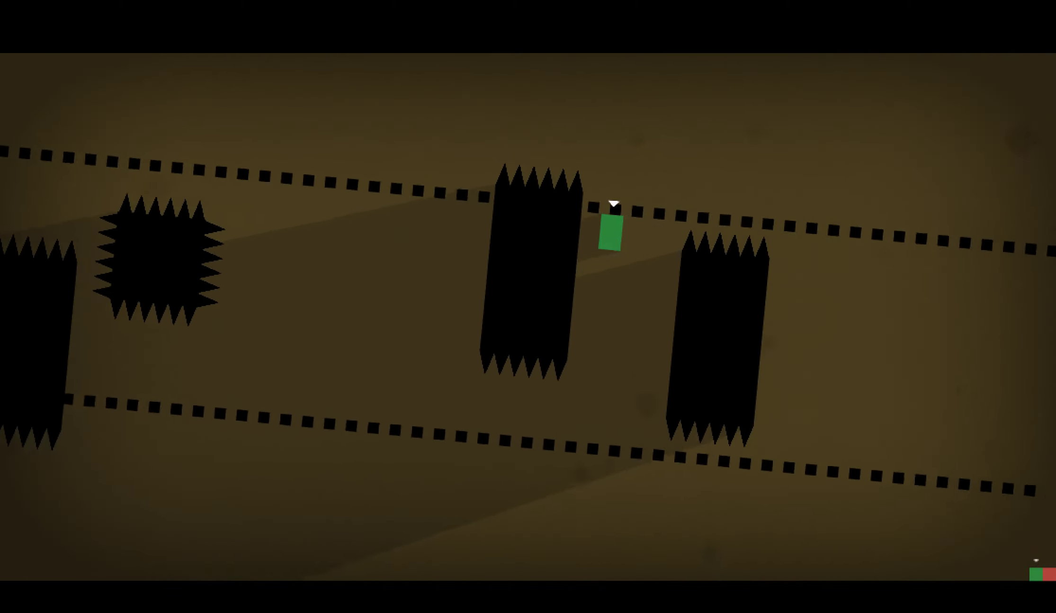
pyautogui.press('Right')
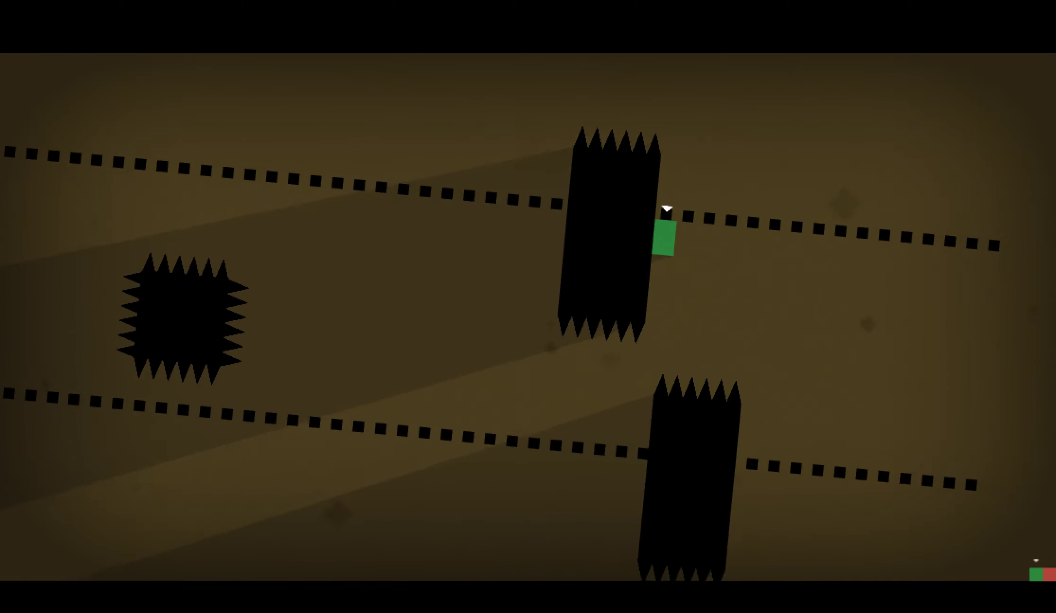
pyautogui.press('Down')
pyautogui.press('Up')
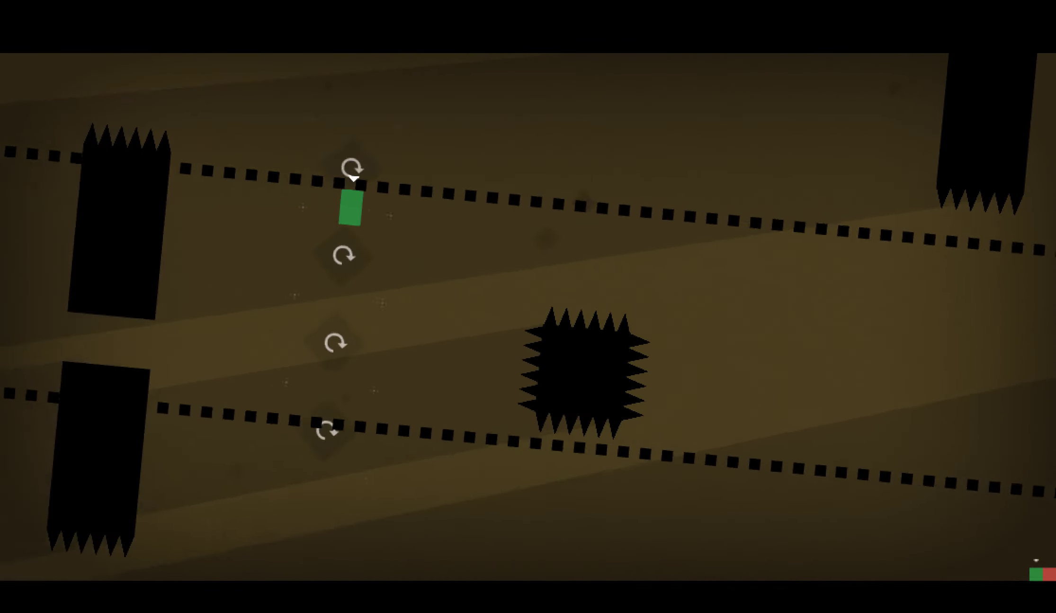
pyautogui.press('Down')
pyautogui.press('Up')
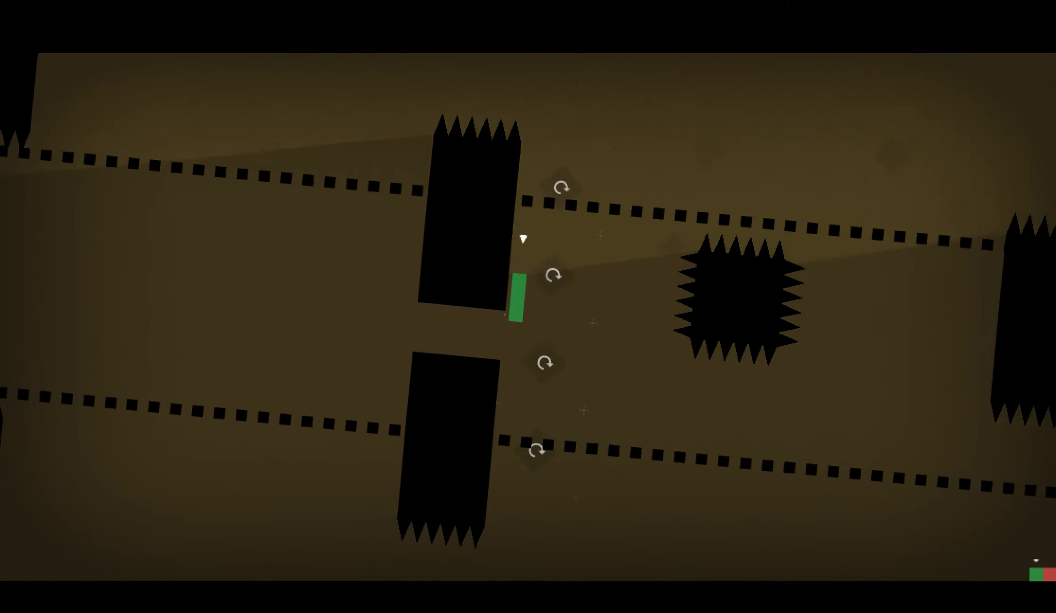
# - Flip James down and back up repeatedly past the remaining spikes to the upper rail
pyautogui.press('Down')
pyautogui.press('Up')
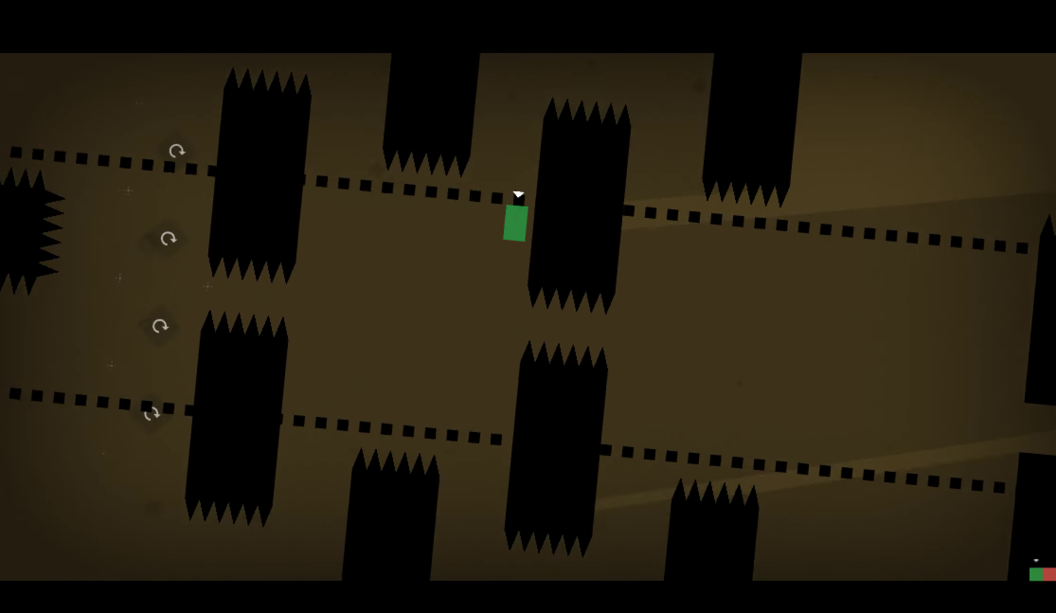
pyautogui.press('Down')
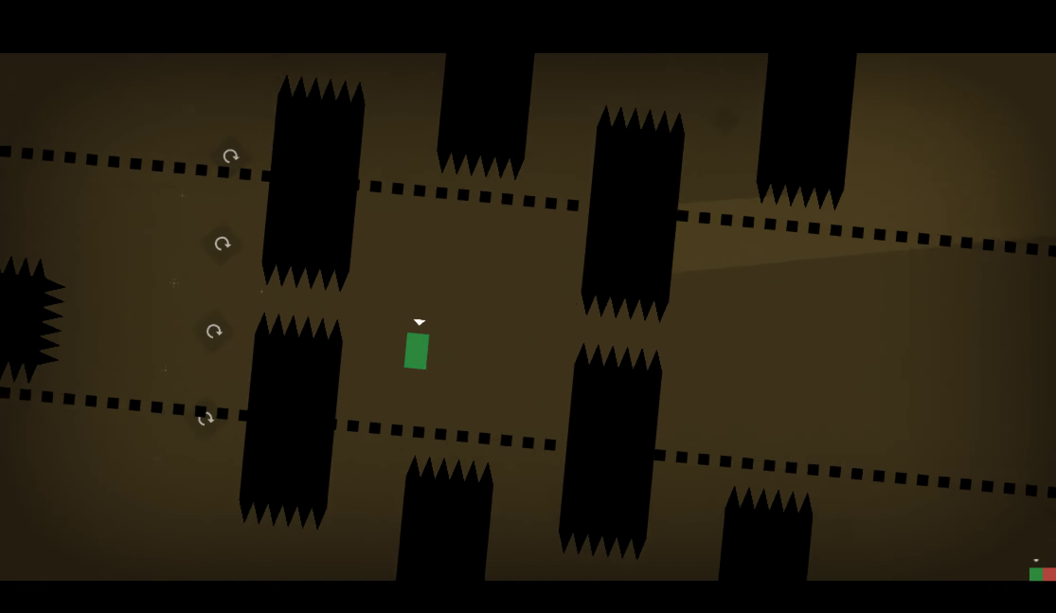
pyautogui.press('Up')
pyautogui.press('Down')
pyautogui.press('Up')
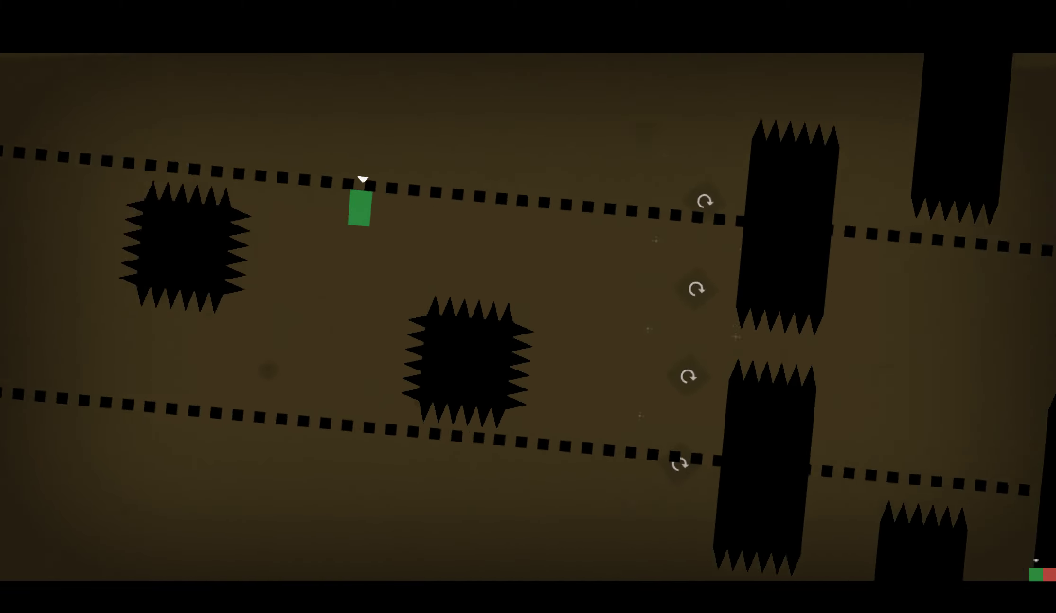